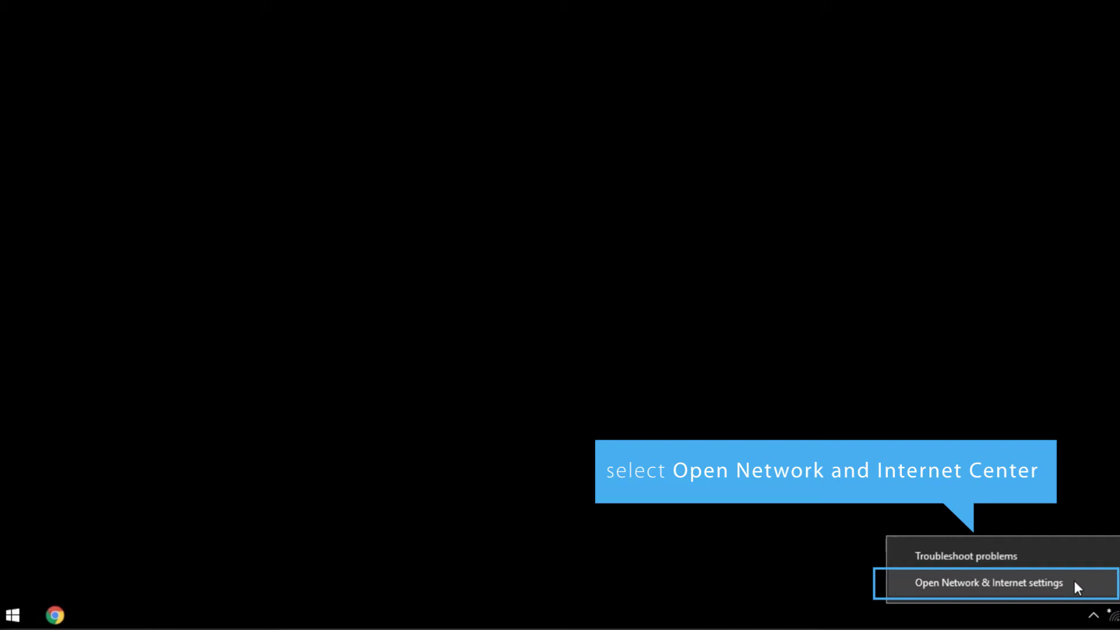
# Open Windows Network & Internet settings from the tray's network icon
pyautogui.click(1073, 582)
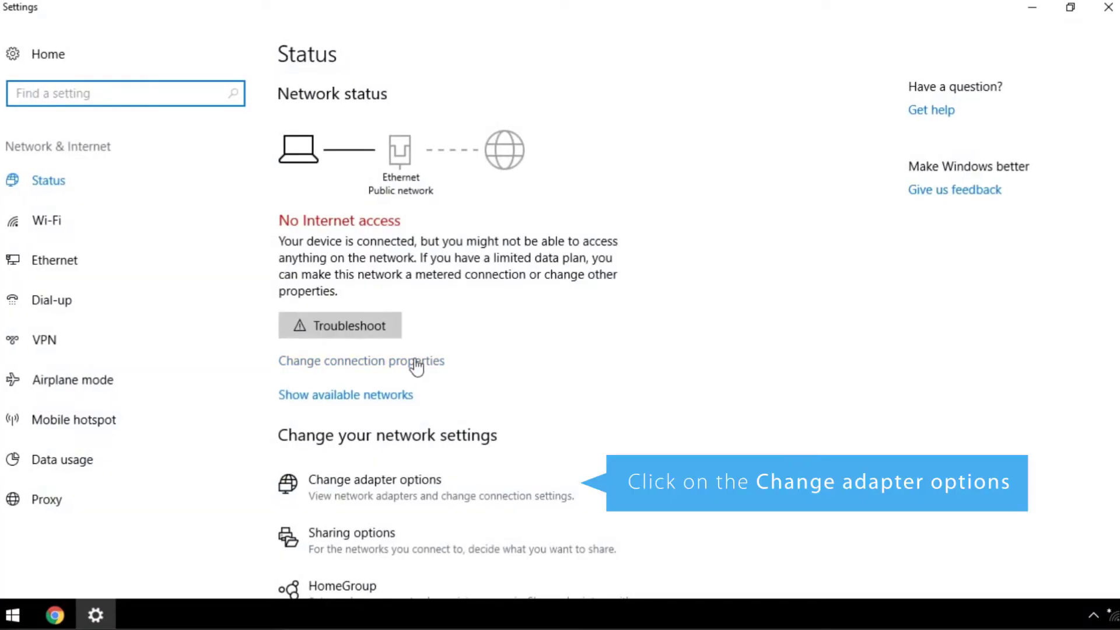
# Give the Ethernet adapter's IPv4 a manual address of 10.90.90.101
pyautogui.click(380, 484)
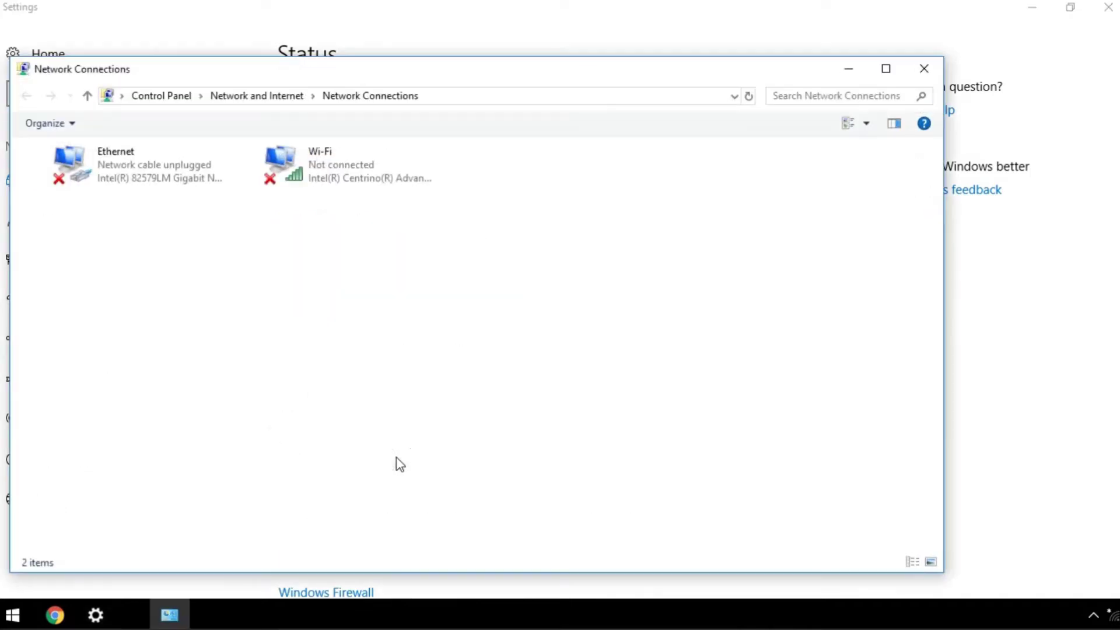
pyautogui.click(153, 168)
pyautogui.rightClick(153, 163)
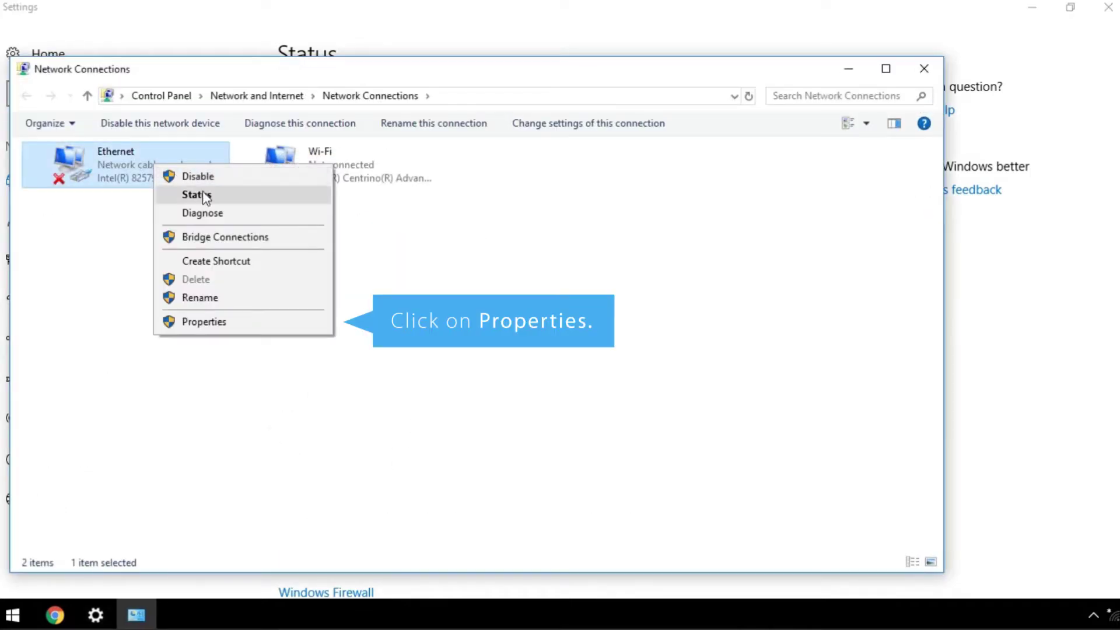
pyautogui.click(205, 320)
pyautogui.click(201, 315)
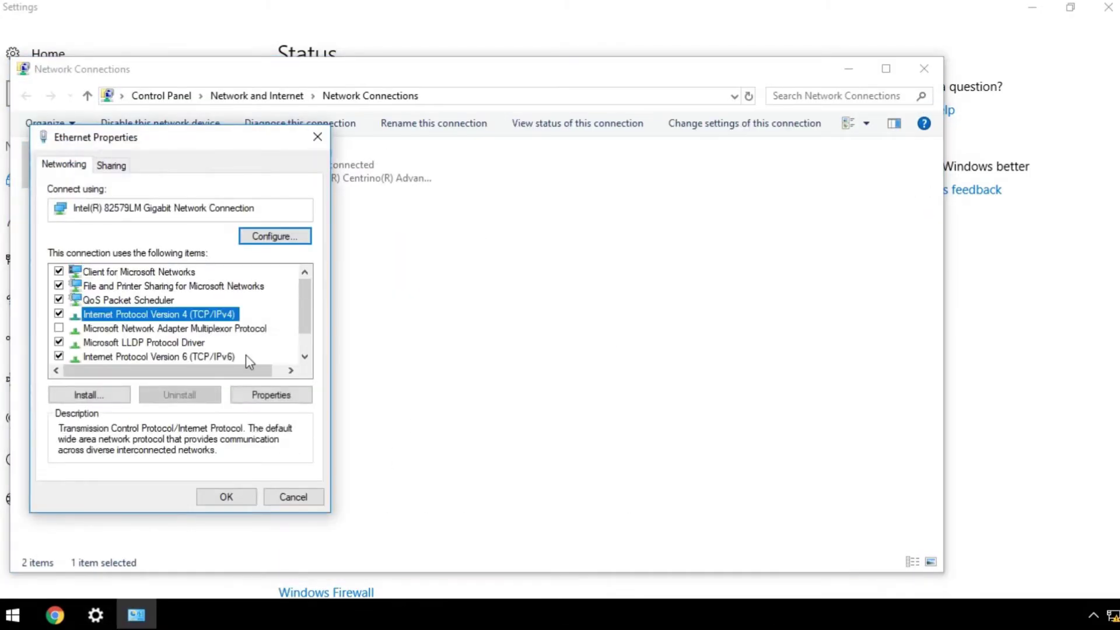
pyautogui.click(270, 396)
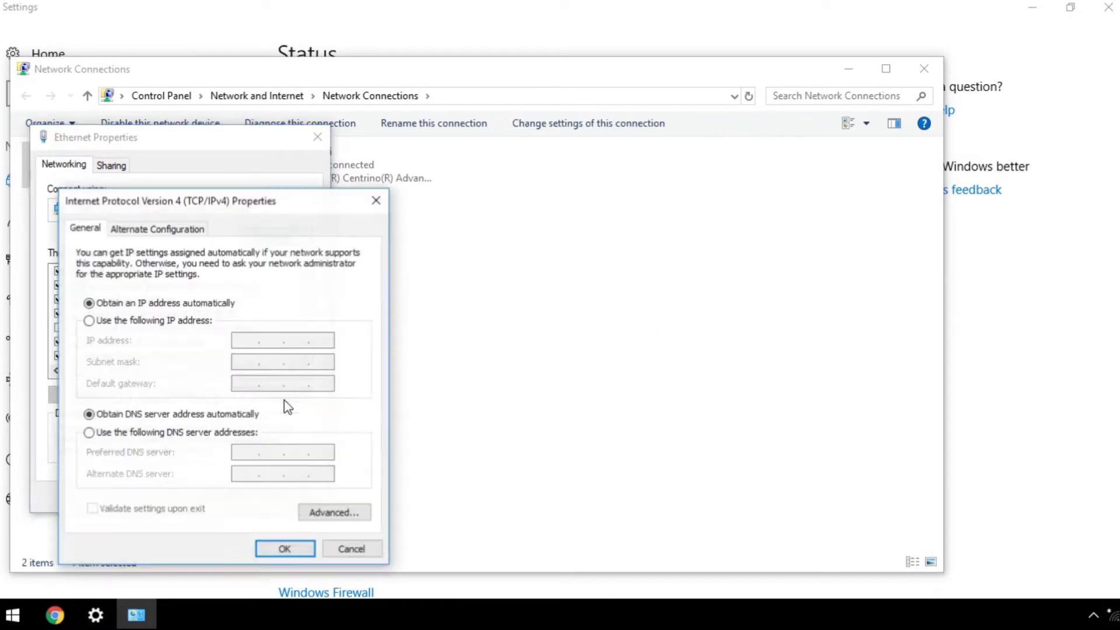
pyautogui.click(200, 322)
pyautogui.write('10.')
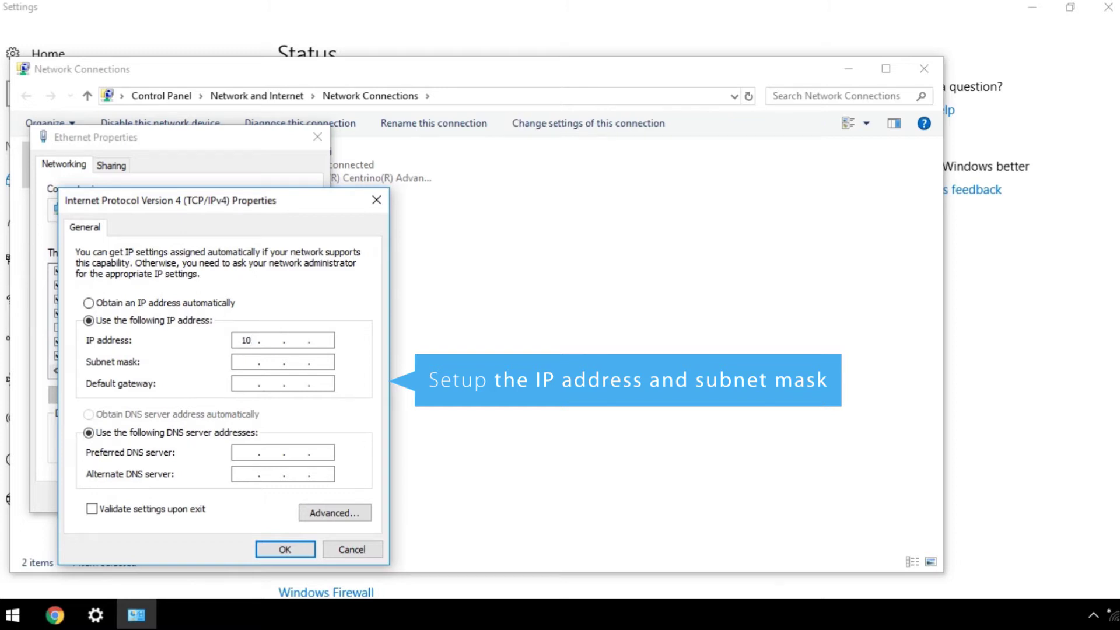
pyautogui.write('90.90.')
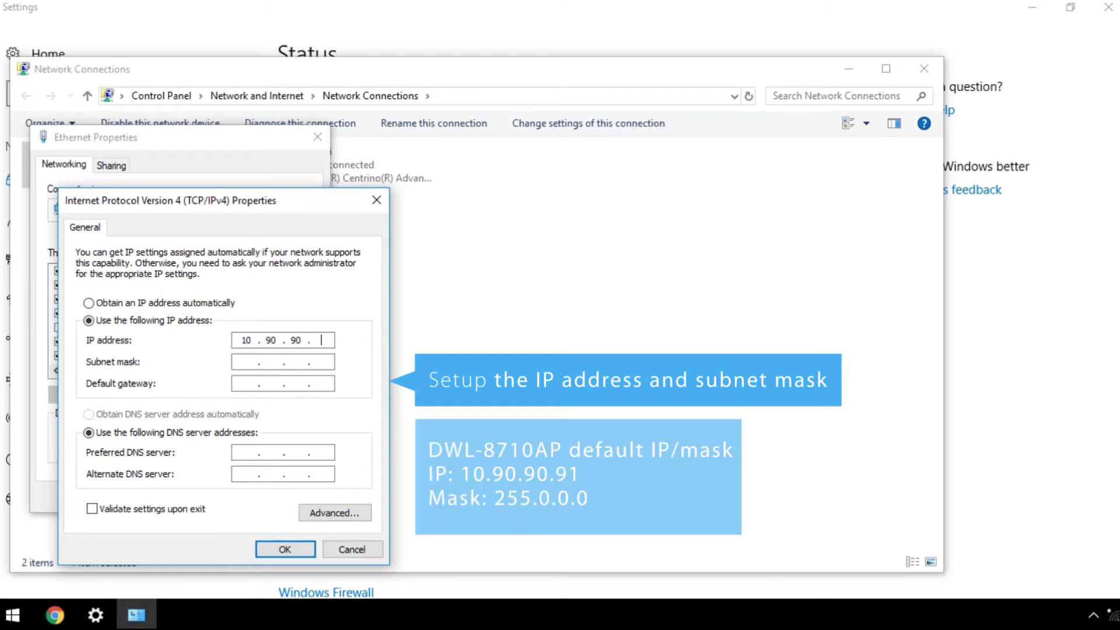
pyautogui.write('101')
# Confirm subnet mask 255.0.0.0, then log into the access point at 10.90.90.91 as admin
pyautogui.click(330, 364)
pyautogui.click(308, 547)
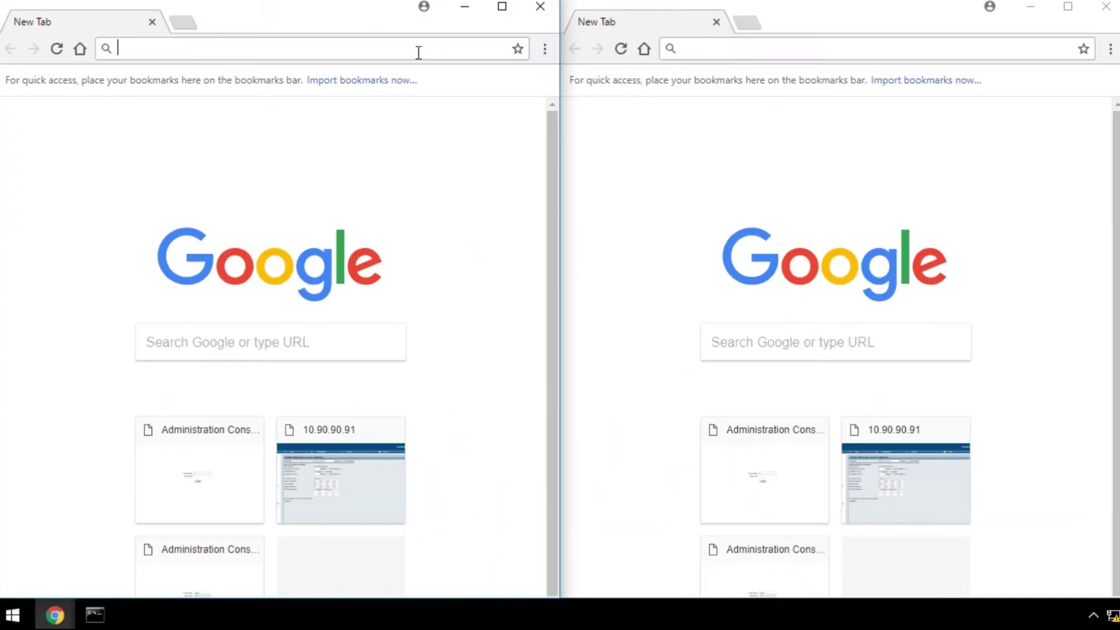
pyautogui.write('10.90.90.91')
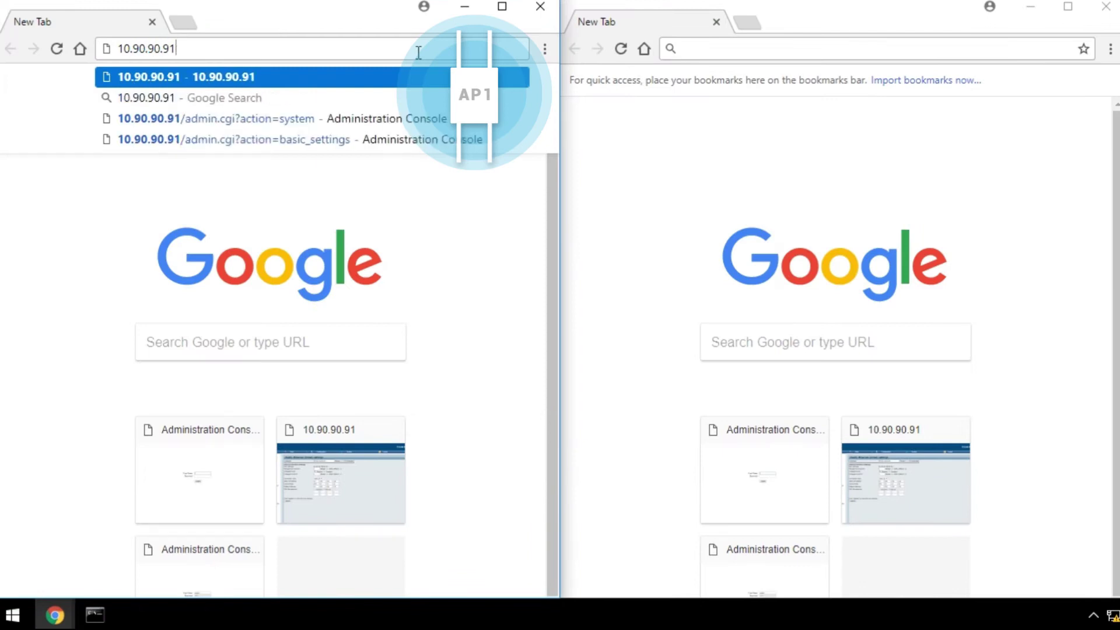
pyautogui.press('Return')
pyautogui.write('admin')
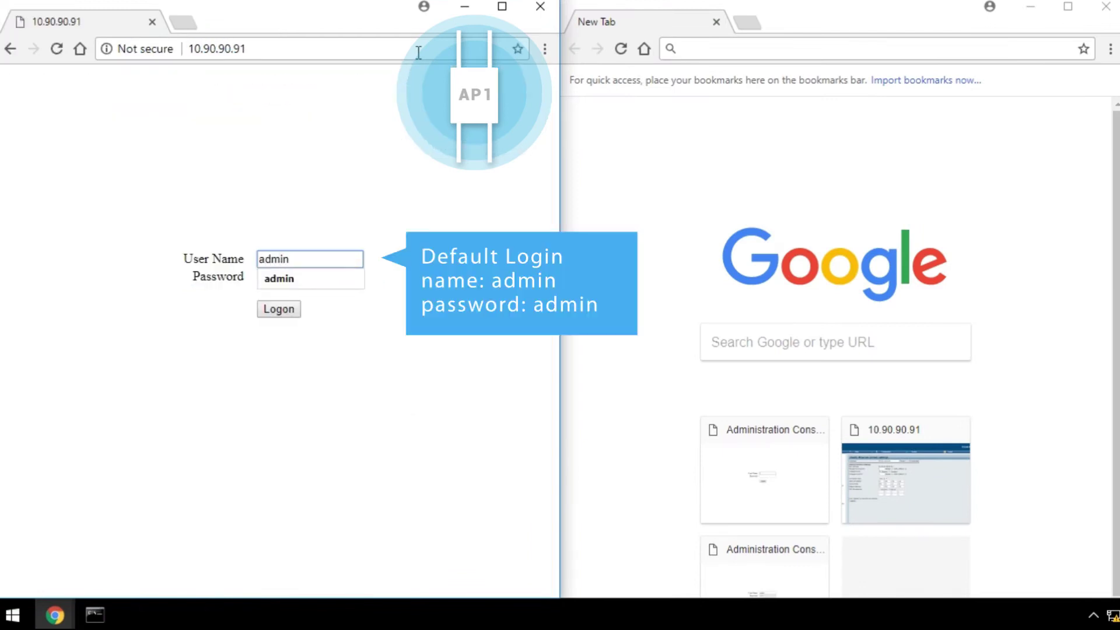
pyautogui.press('Tab')
pyautogui.write('admin')
pyautogui.press('Return')
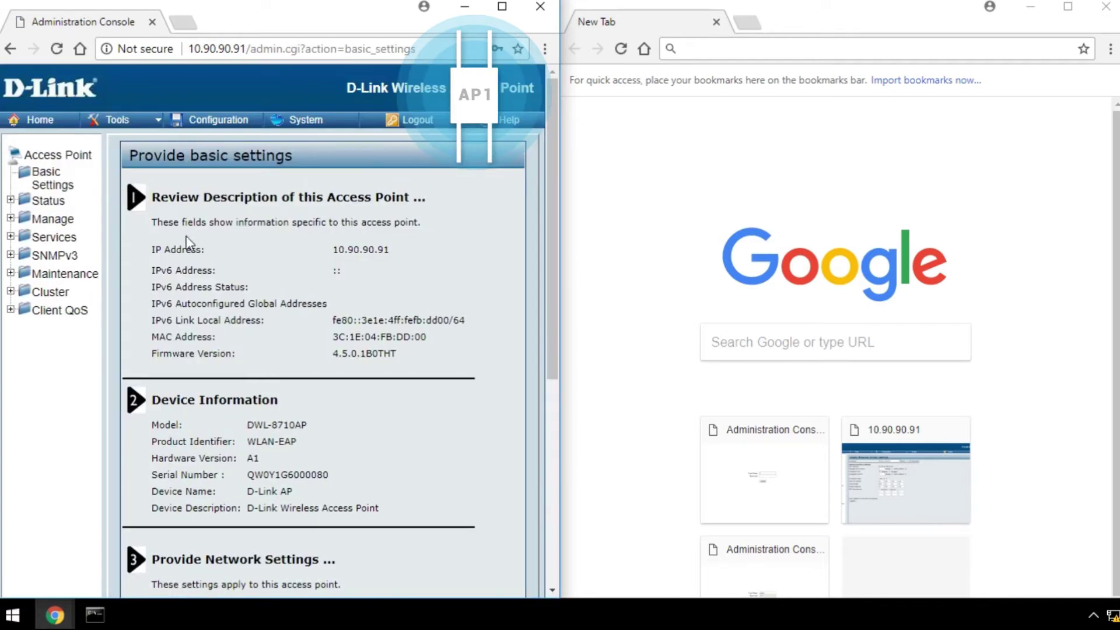
# Set the first AP to static IP 10.90.90.10 with gateway 10.90.90.20 and apply
pyautogui.click(61, 222)
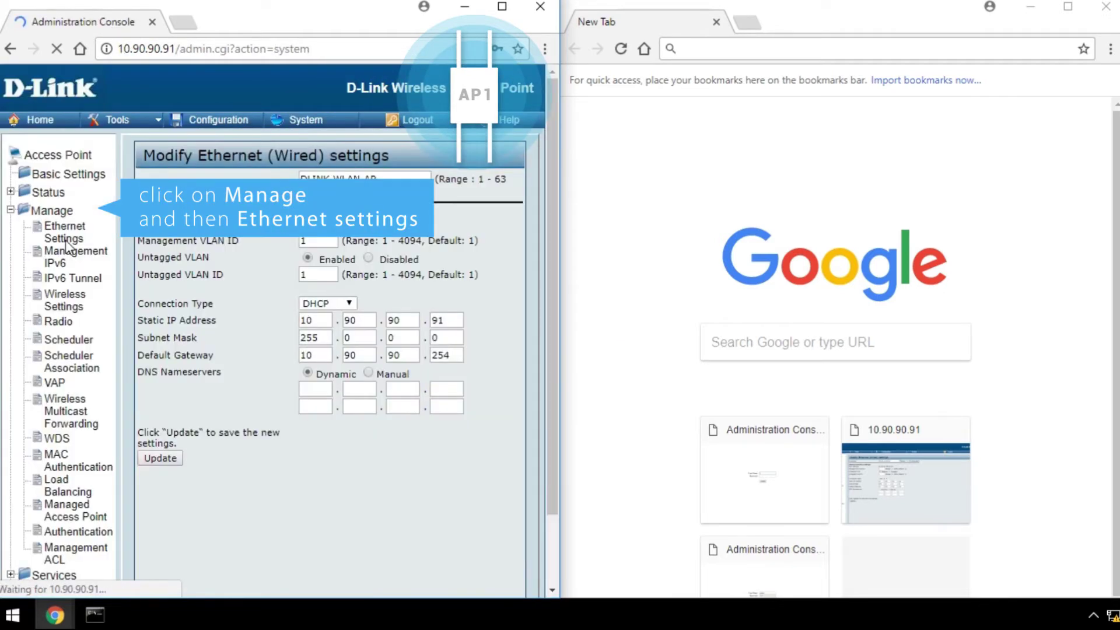
pyautogui.click(339, 301)
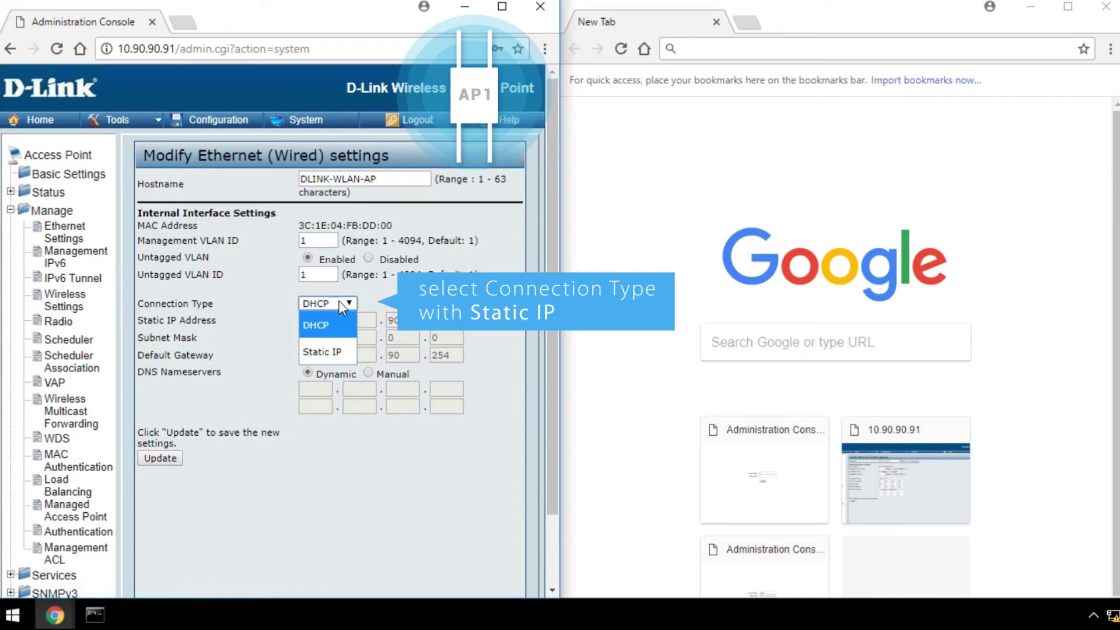
pyautogui.click(330, 352)
pyautogui.doubleClick(431, 321)
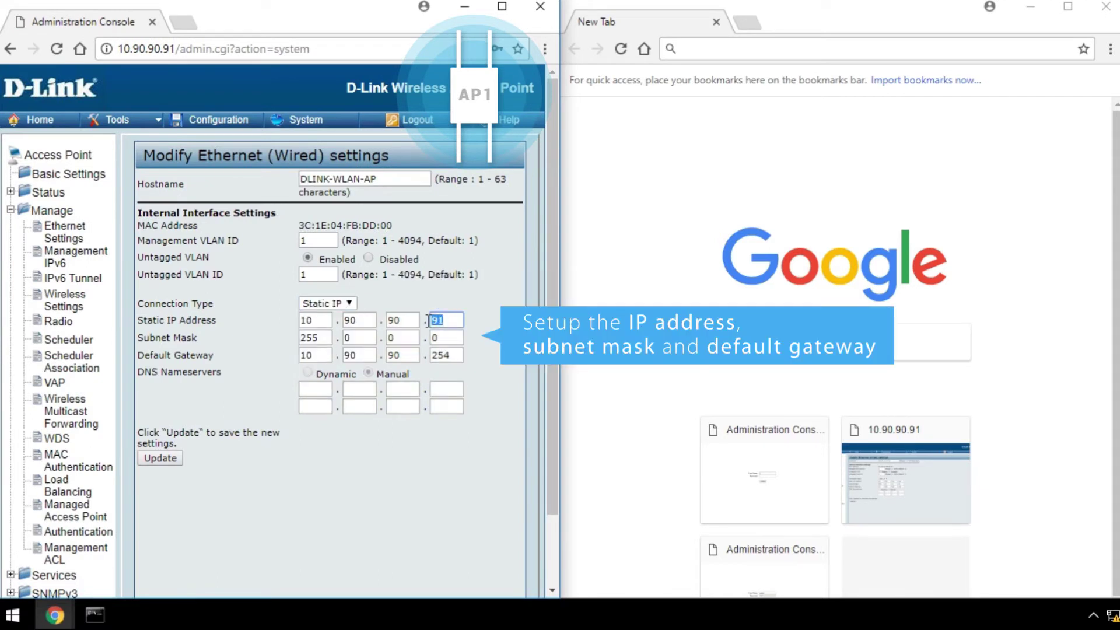
pyautogui.write('10')
pyautogui.doubleClick(432, 355)
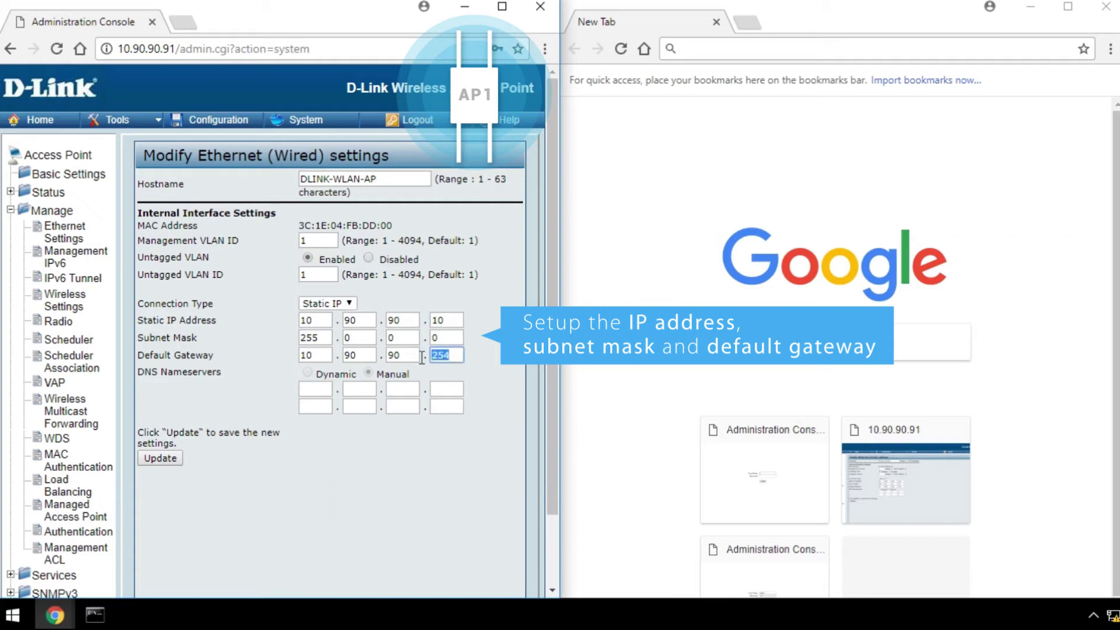
pyautogui.write('20')
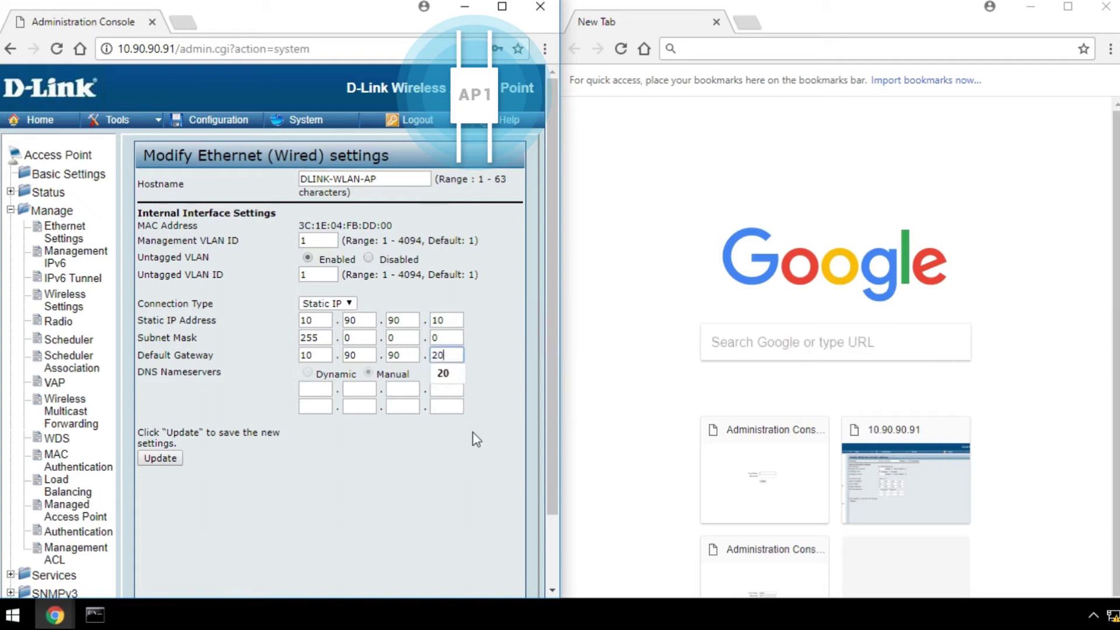
pyautogui.click(161, 459)
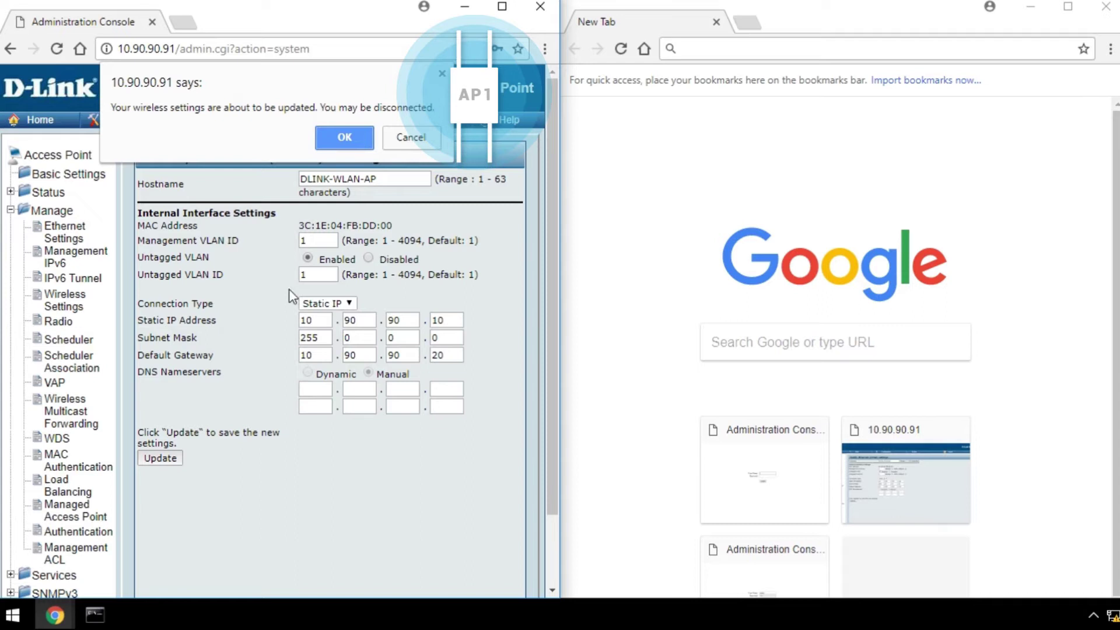
pyautogui.click(335, 139)
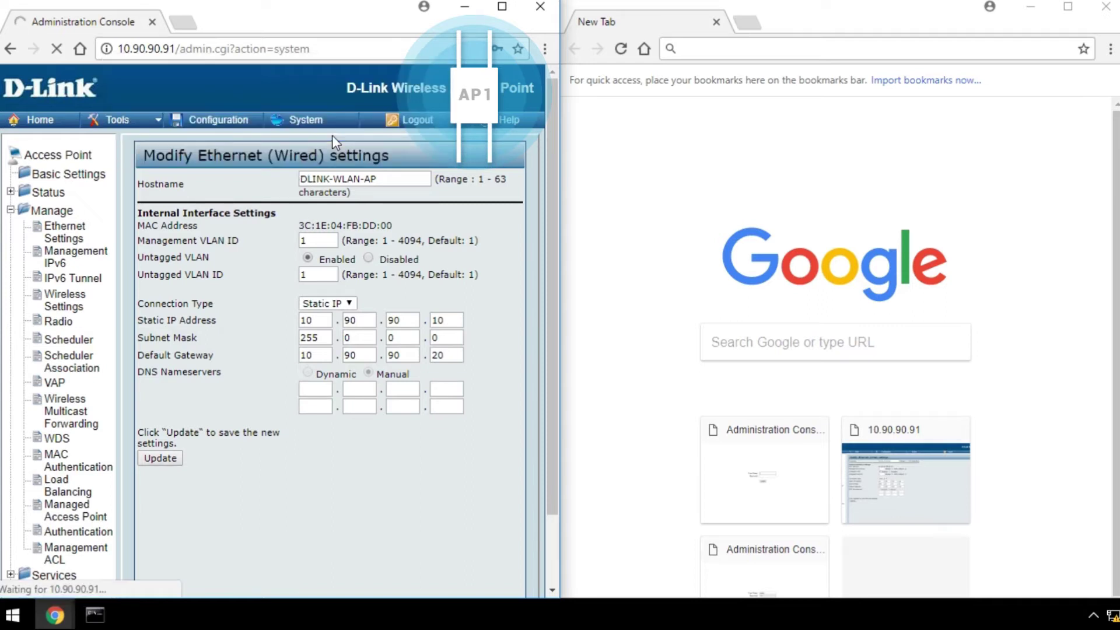
# Log into the second access point at 10.90.90.91 in the second window
pyautogui.click(795, 50)
pyautogui.write('10')
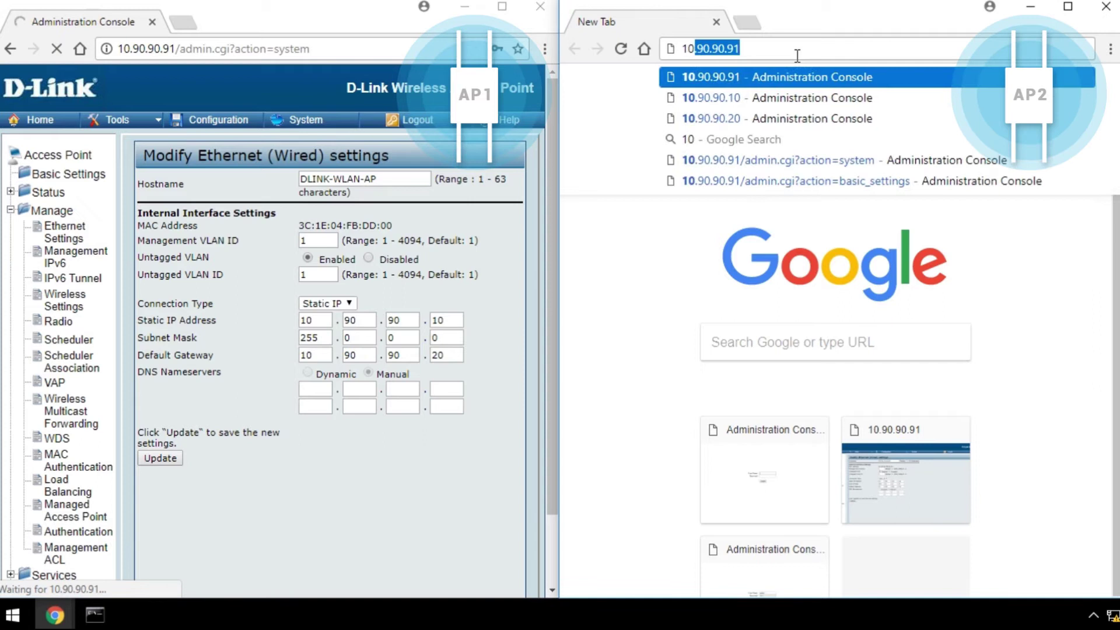
pyautogui.write('.90.9')
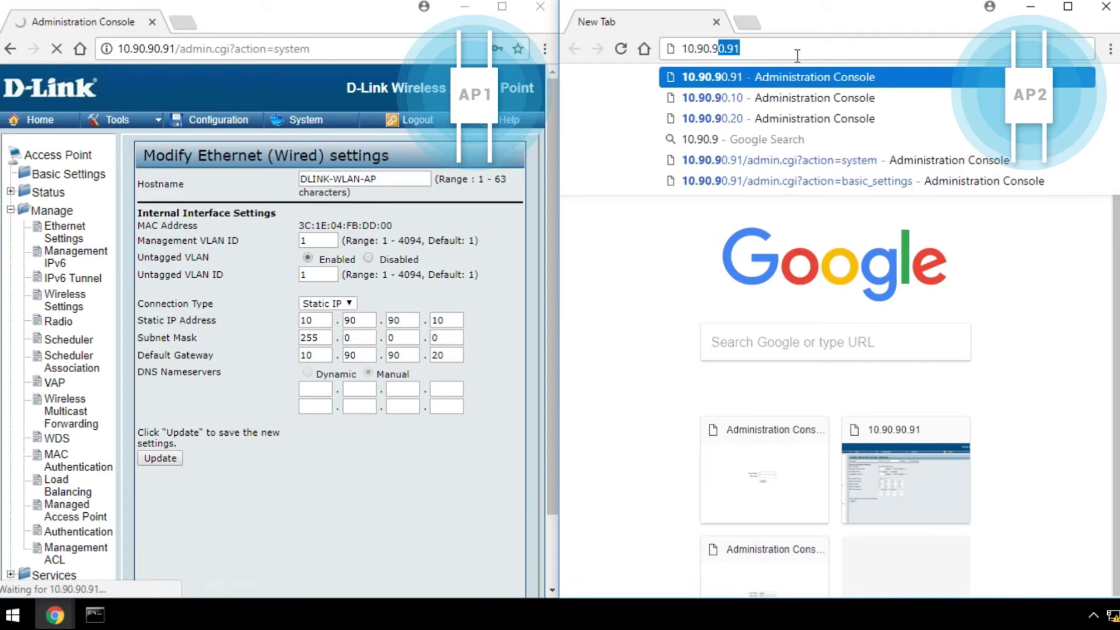
pyautogui.write('0.91')
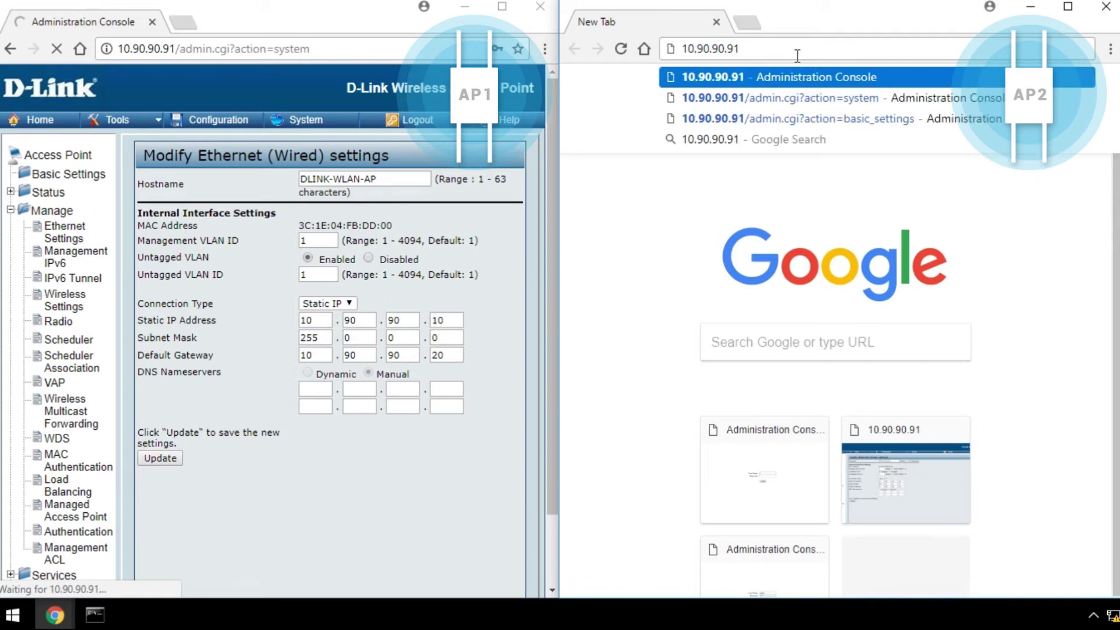
pyautogui.press('Return')
pyautogui.click(851, 315)
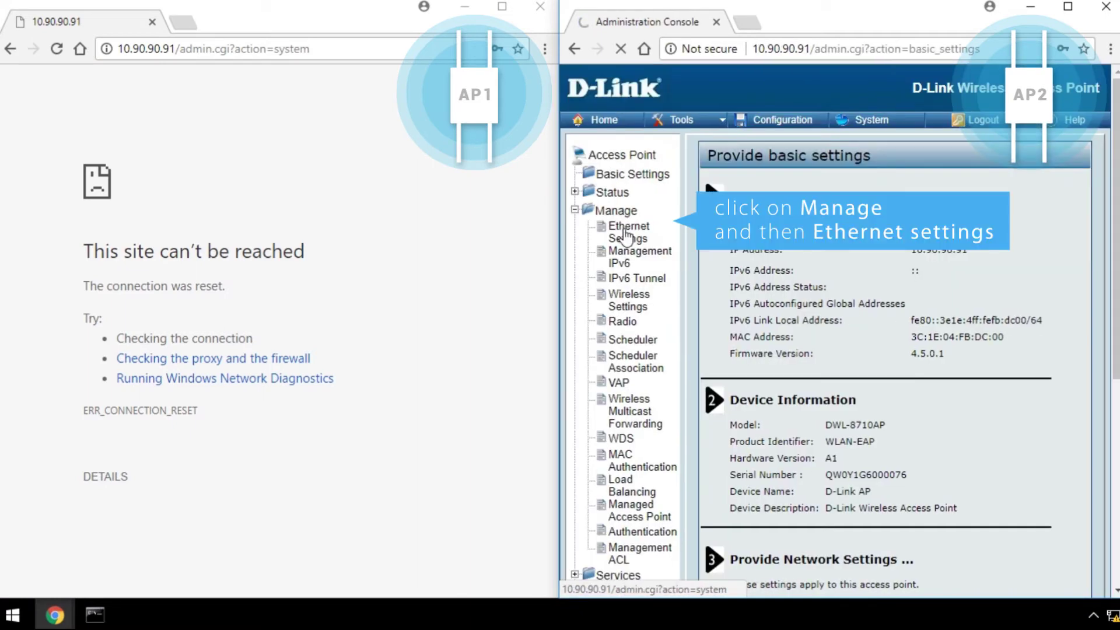
# Set the second AP to static IP 10.90.90.20 with gateway 10.90.90.10 and apply
pyautogui.click(626, 235)
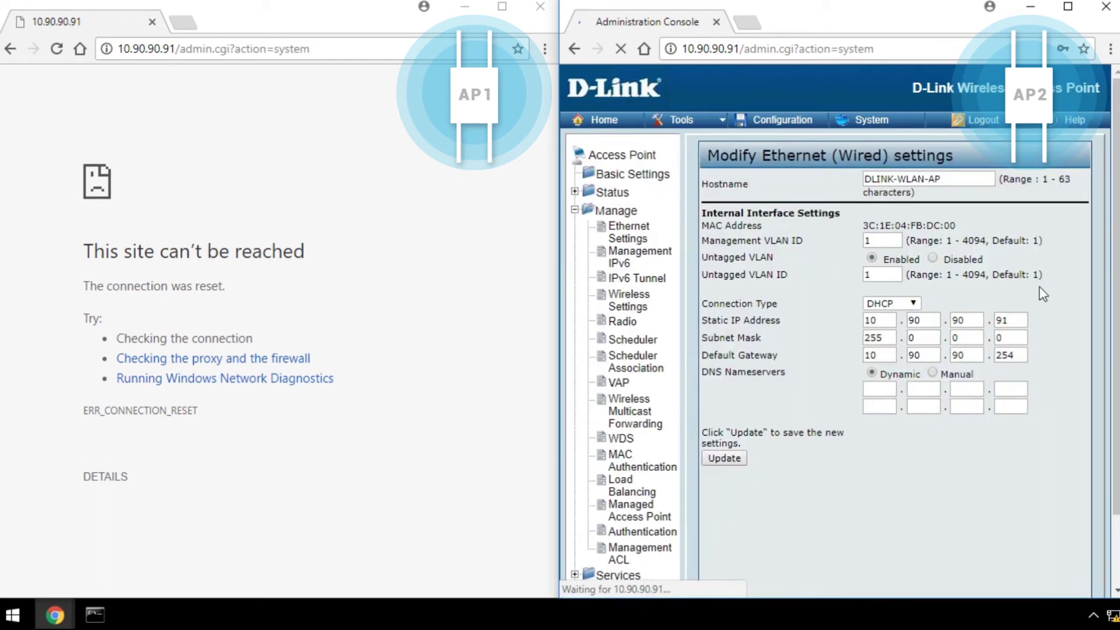
pyautogui.click(915, 304)
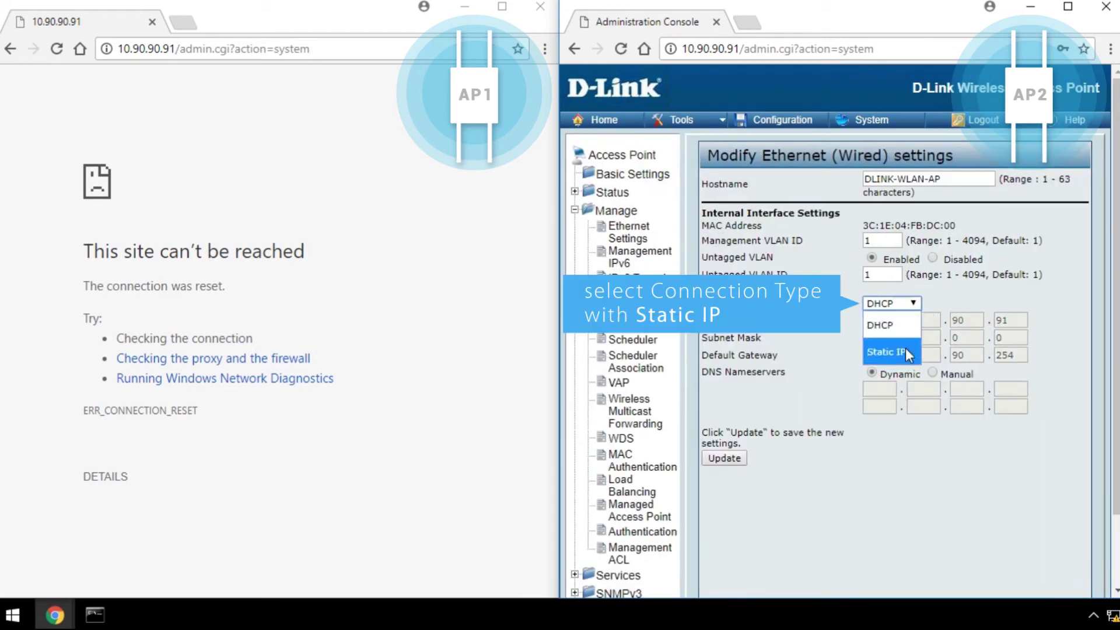
pyautogui.click(886, 352)
pyautogui.doubleClick(994, 319)
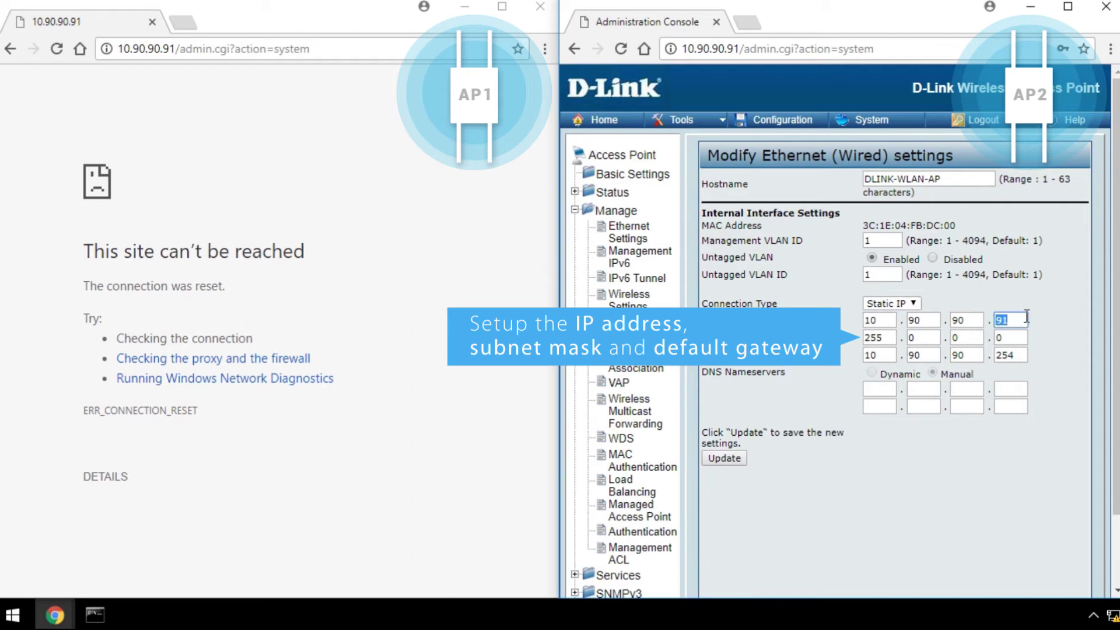
pyautogui.write('20')
pyautogui.doubleClick(1017, 355)
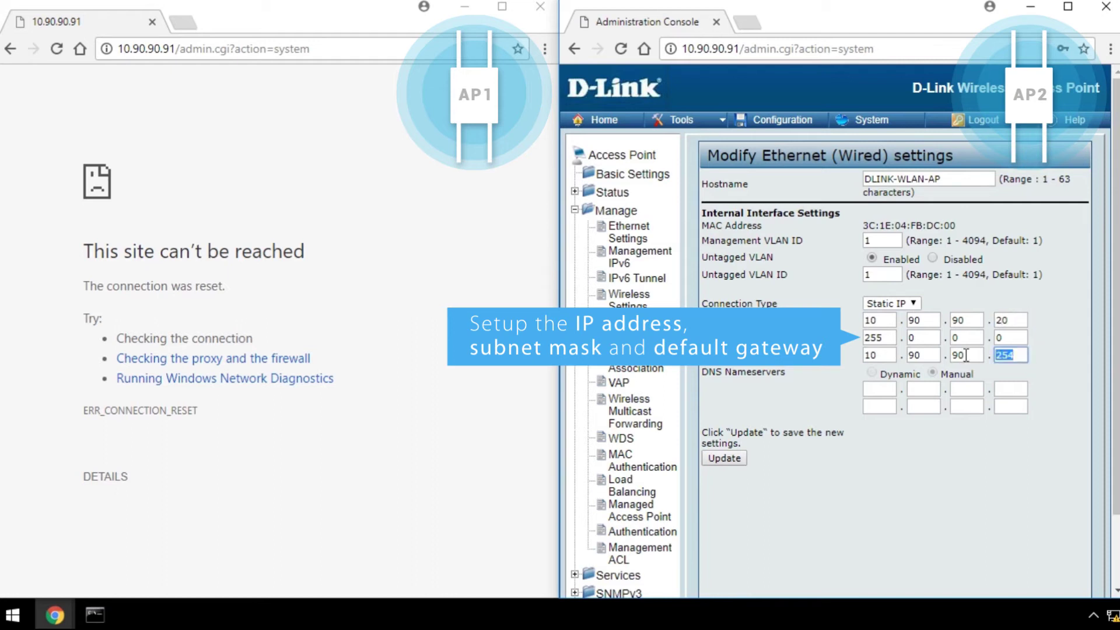
pyautogui.write('10')
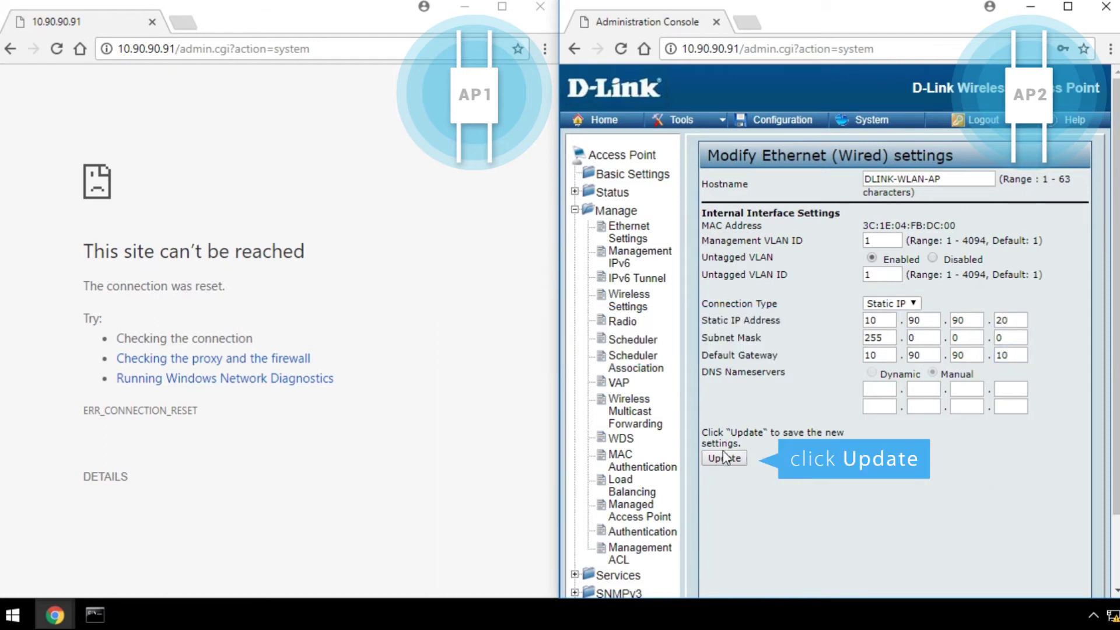
pyautogui.click(723, 458)
pyautogui.click(903, 140)
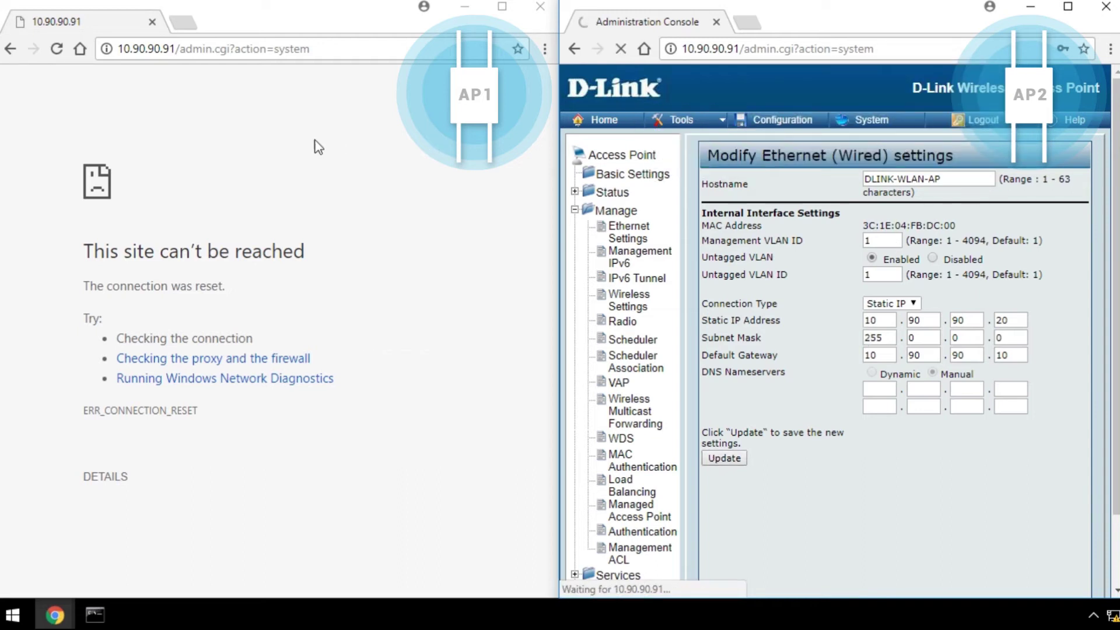
pyautogui.click(282, 133)
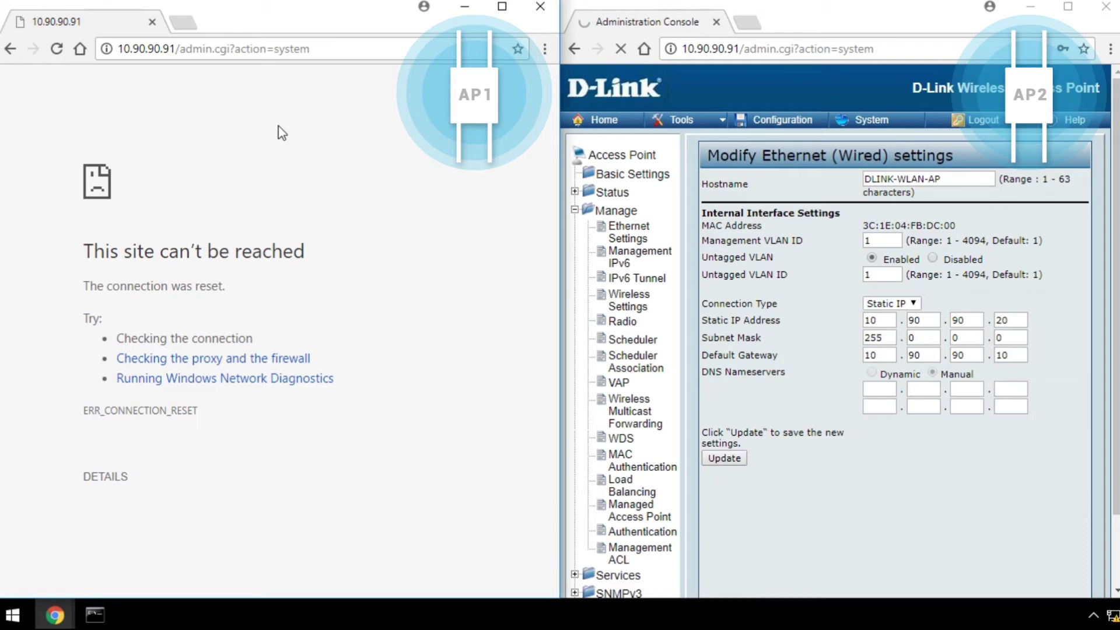
# Log into both access points at 10.90.90.10 and 10.90.90.20
pyautogui.click(312, 50)
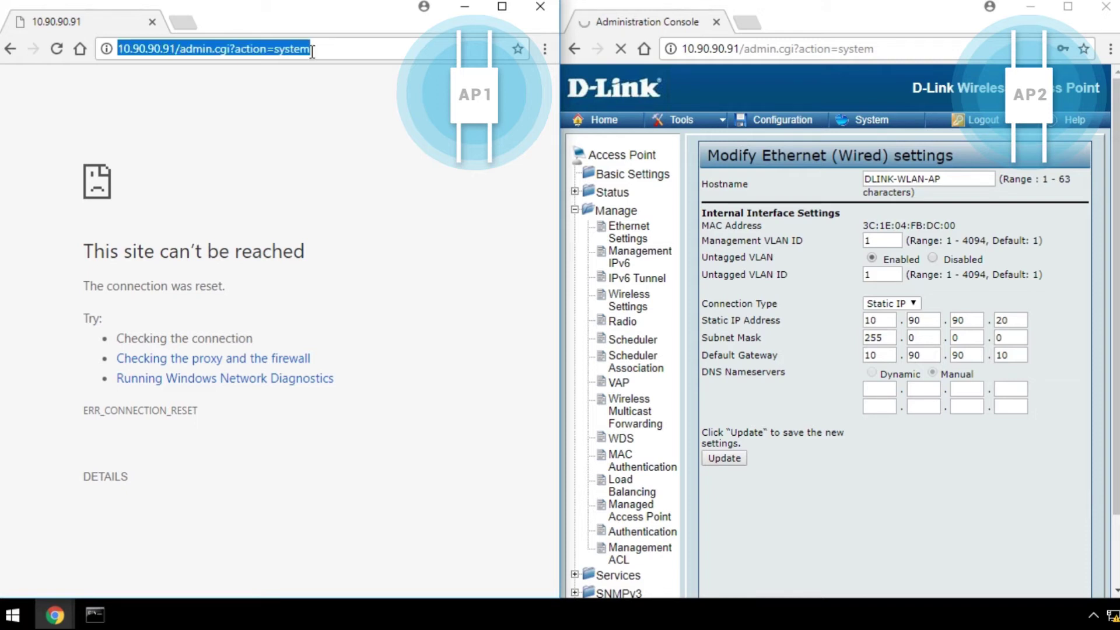
pyautogui.write('10.90.90.10')
pyautogui.press('Return')
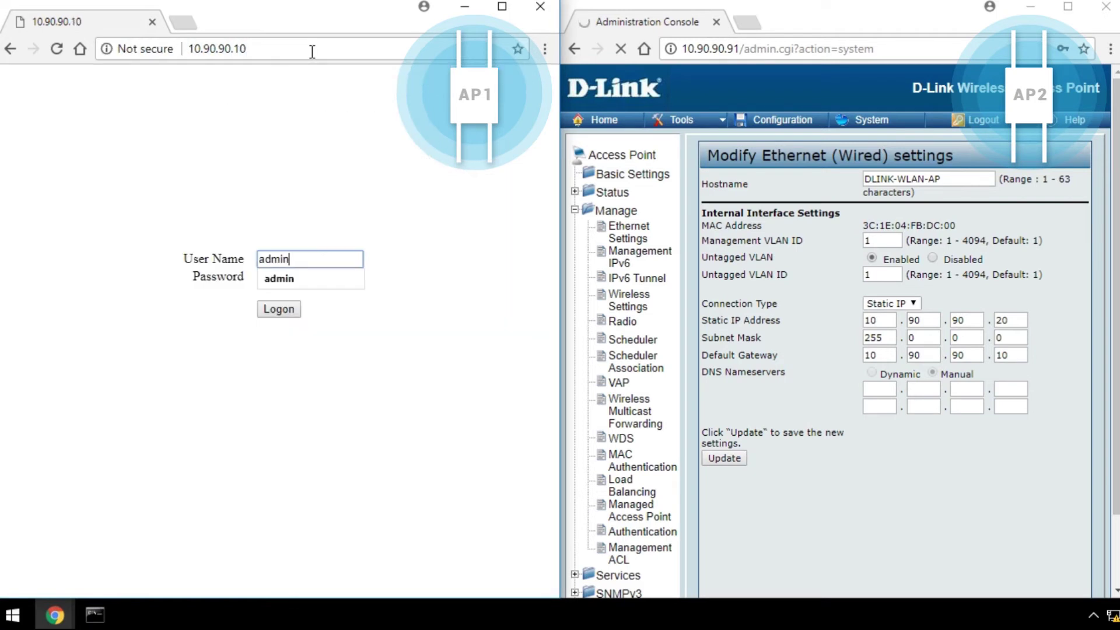
pyautogui.press('Return')
pyautogui.click(873, 51)
pyautogui.write('10.90.90.20')
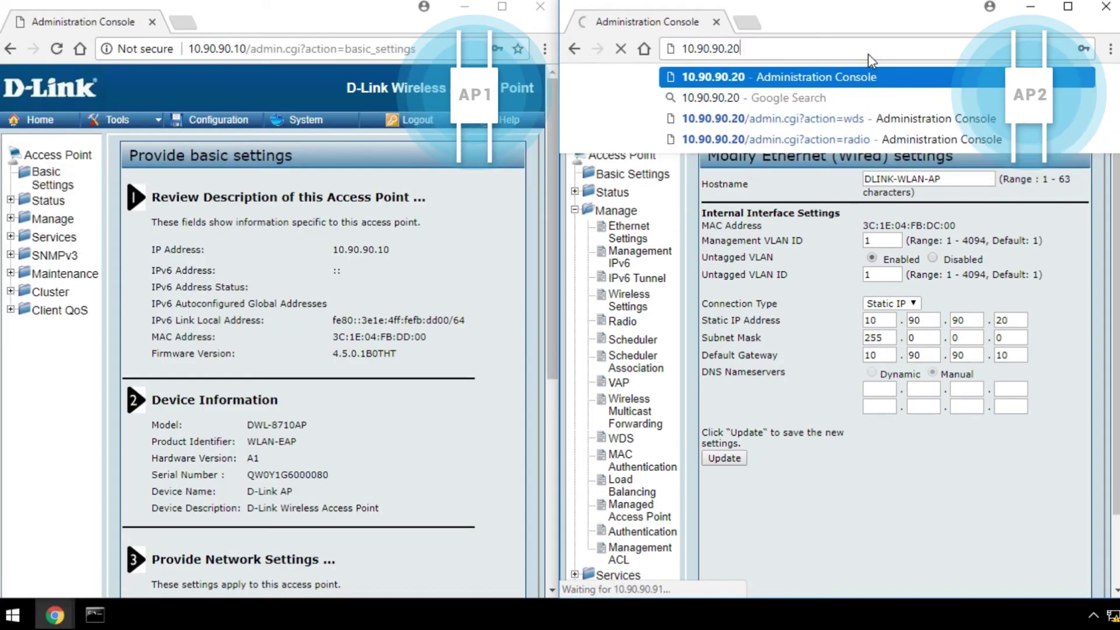
pyautogui.press('Return')
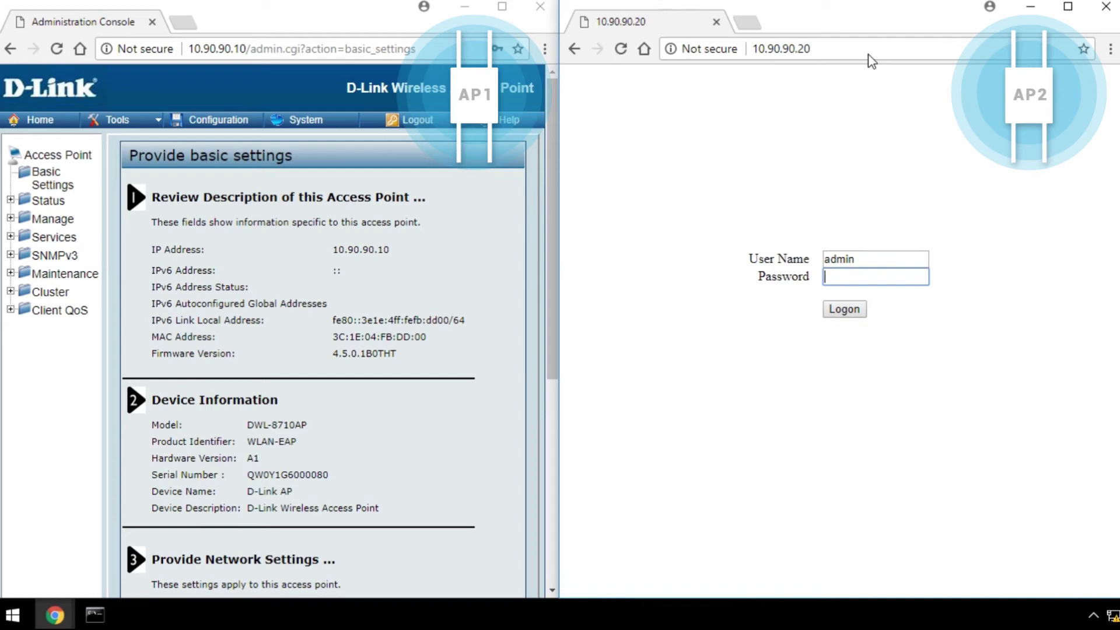
pyautogui.press('Return')
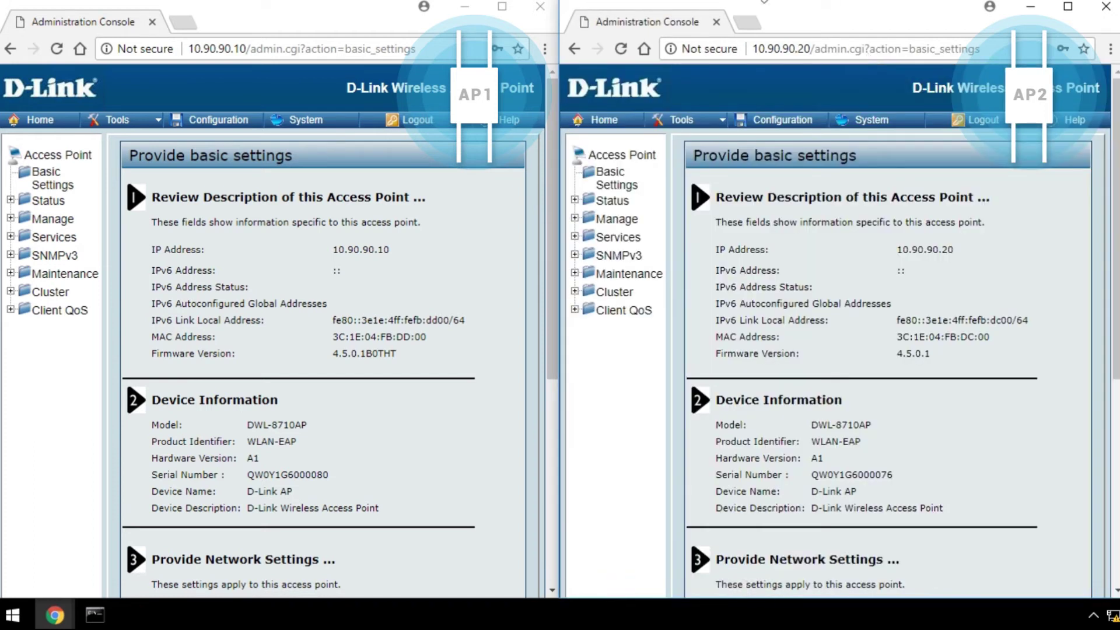
# Set the first AP's radio 2 to channel 36 and save it
pyautogui.click(11, 218)
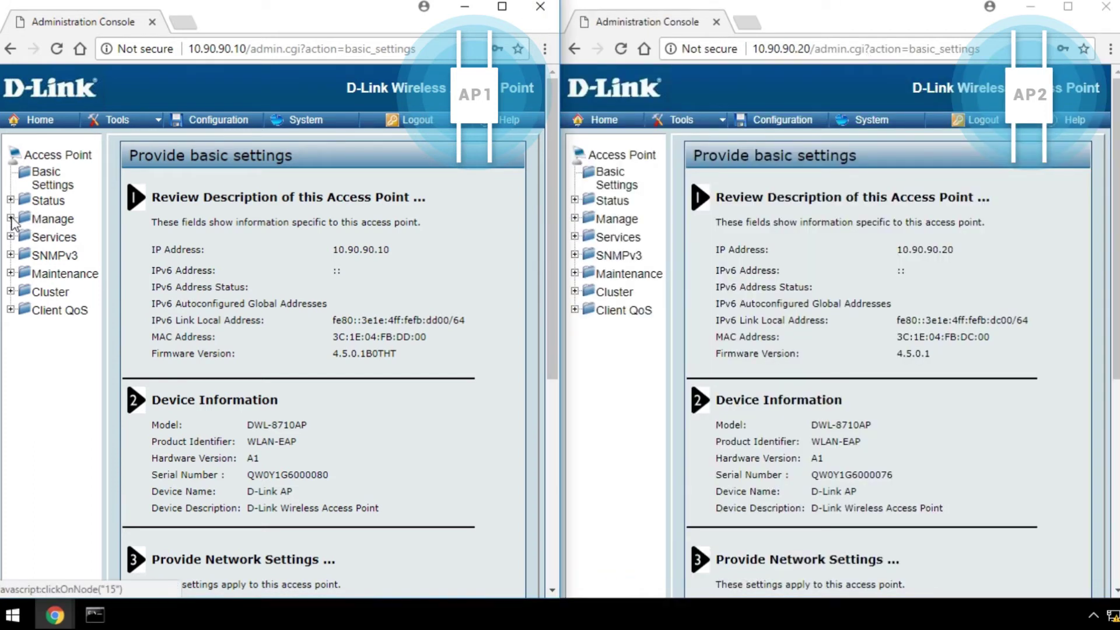
pyautogui.click(58, 320)
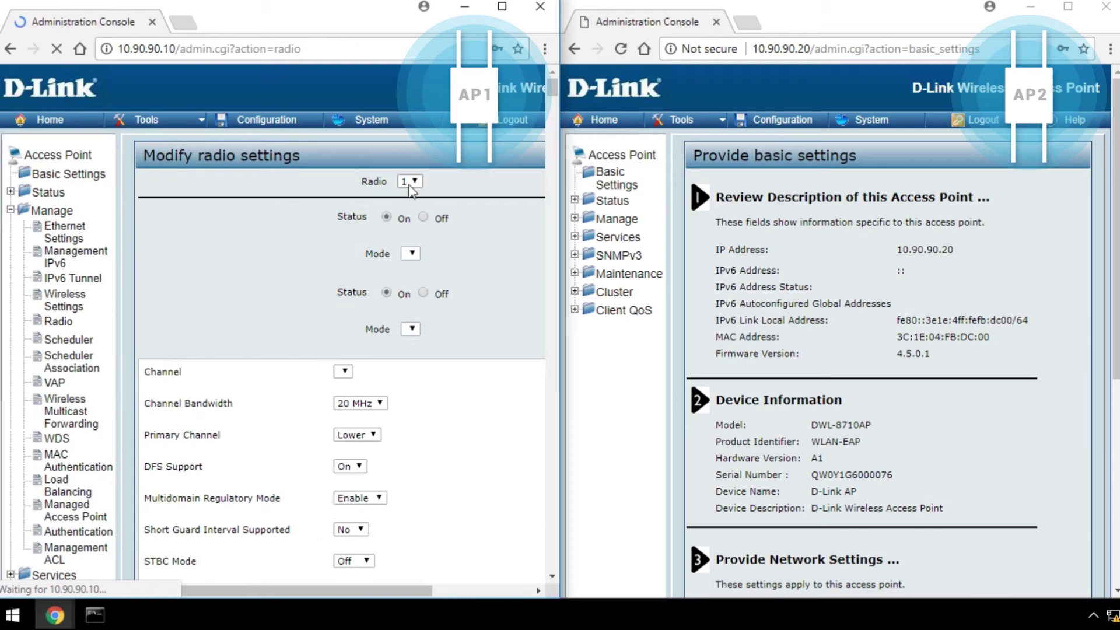
pyautogui.click(410, 186)
pyautogui.click(411, 220)
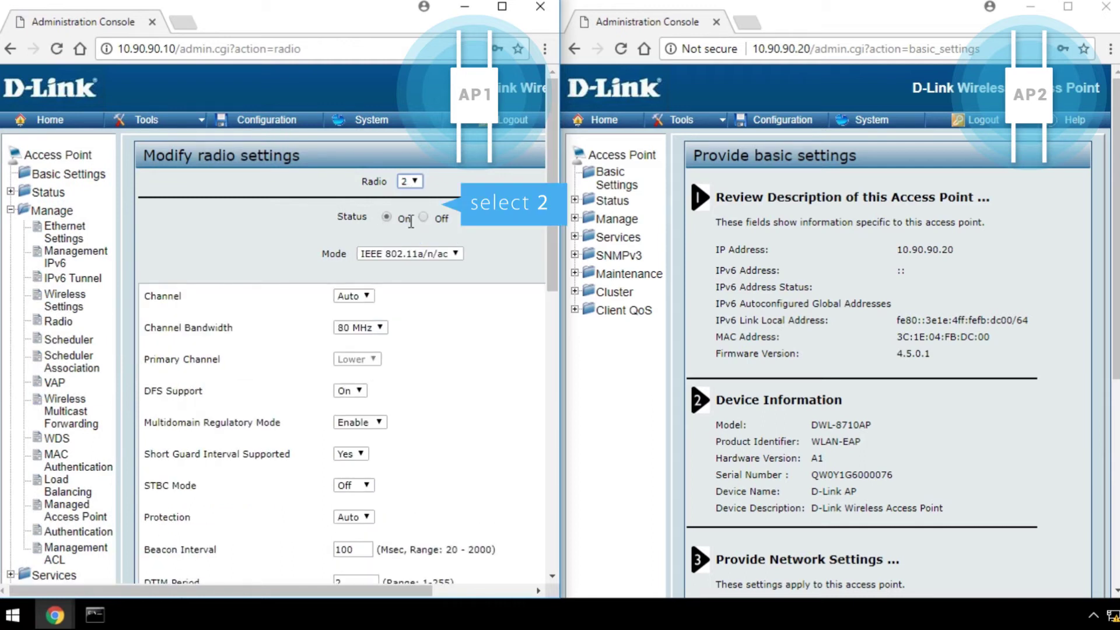
pyautogui.scroll(-3, 411, 222)
pyautogui.click(352, 129)
pyautogui.click(352, 180)
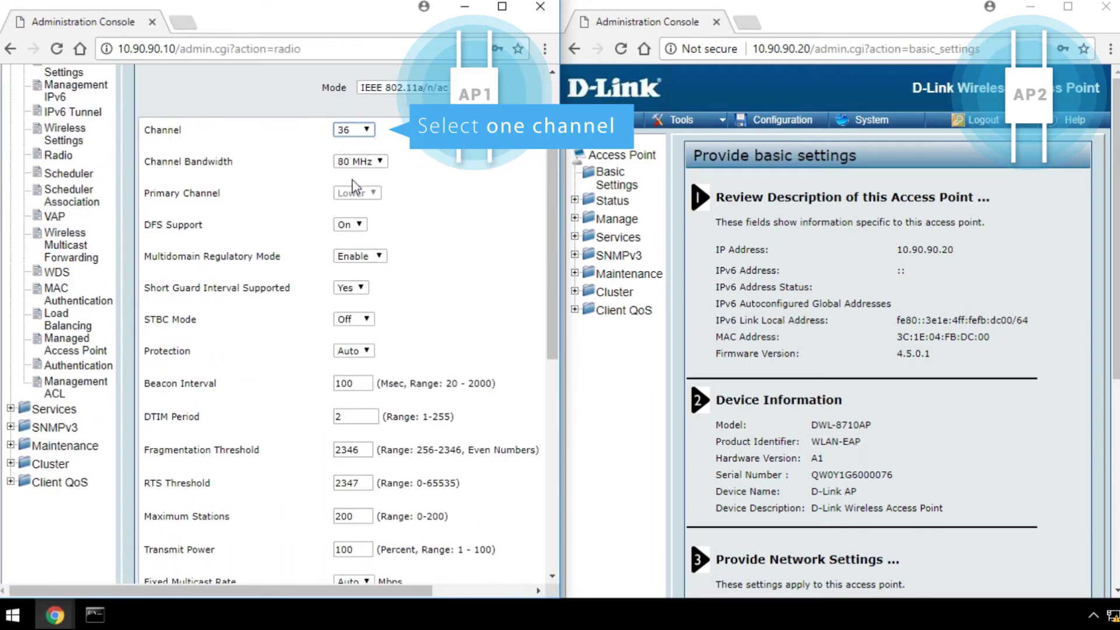
pyautogui.scroll(-10, 463, 274)
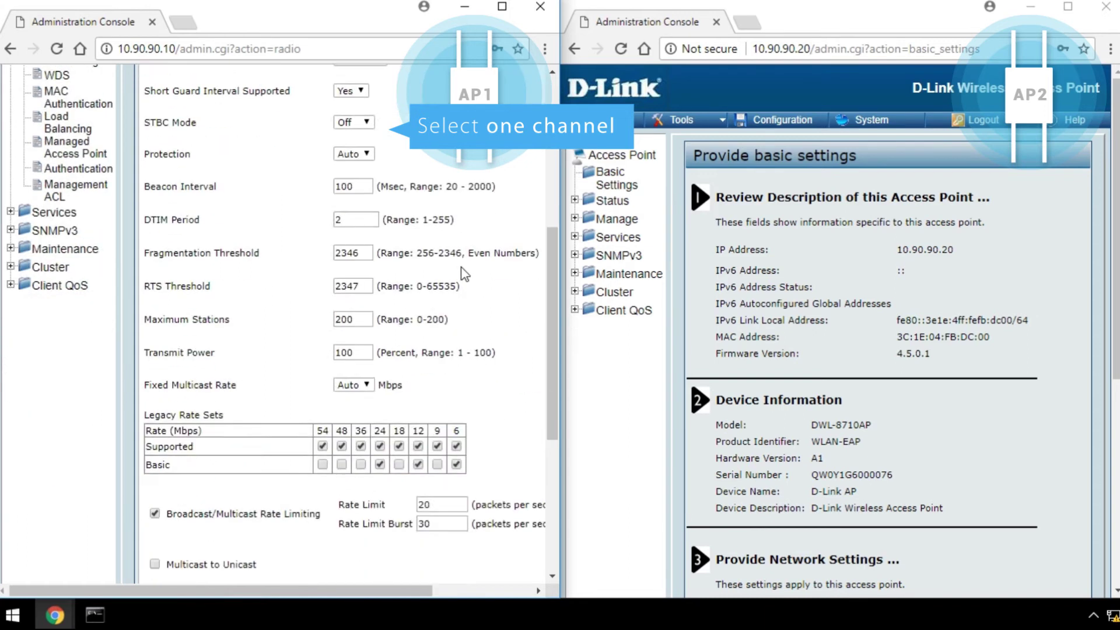
pyautogui.click(155, 544)
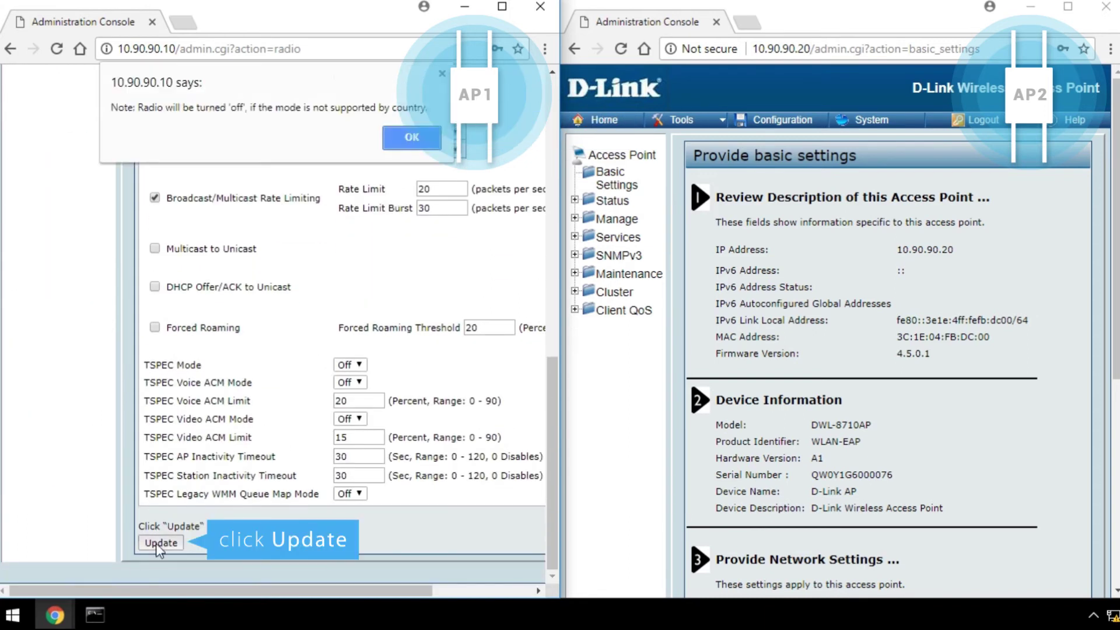
pyautogui.click(408, 137)
pyautogui.click(343, 138)
# Set the second AP's radio 2 to channel 36 and save it
pyautogui.click(616, 219)
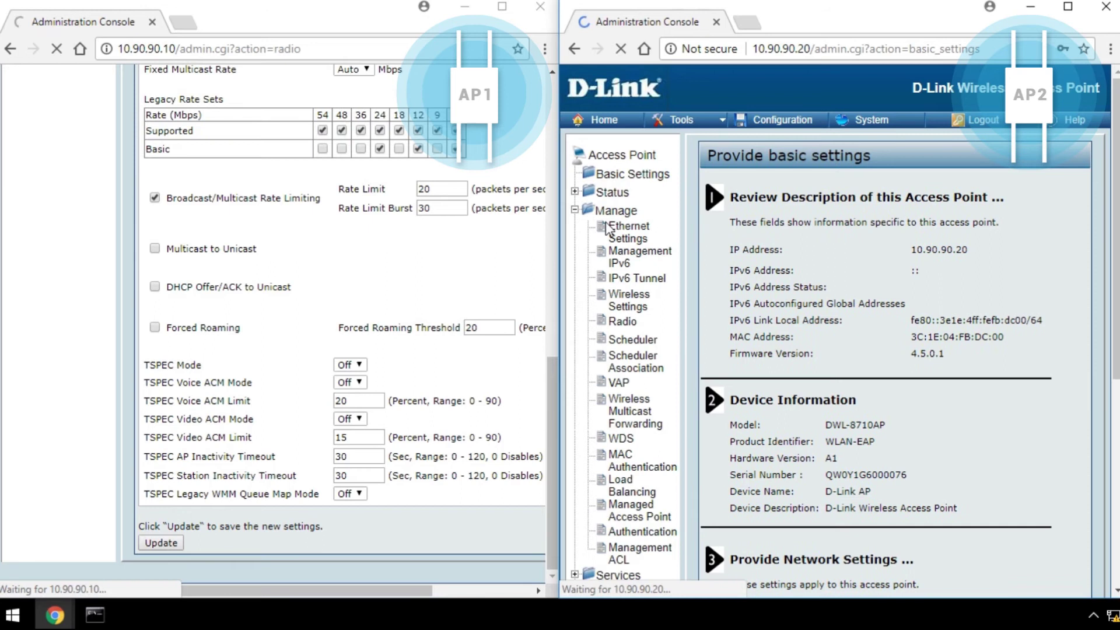
pyautogui.click(629, 228)
pyautogui.click(622, 321)
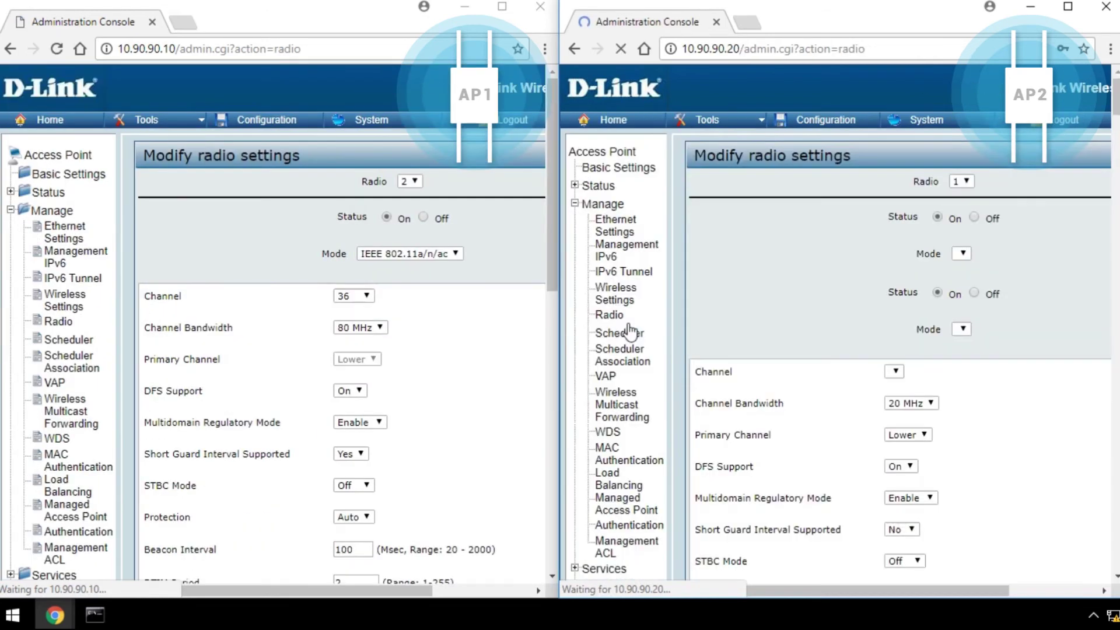
pyautogui.click(976, 182)
pyautogui.click(971, 228)
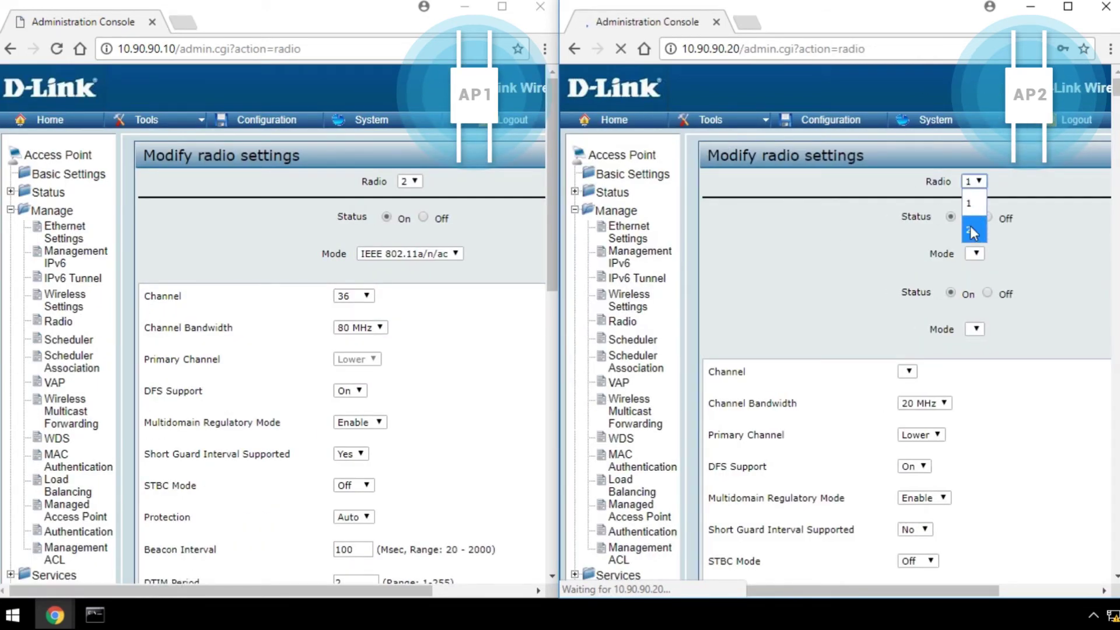
pyautogui.click(933, 296)
pyautogui.click(932, 341)
pyautogui.scroll(-10, 1010, 420)
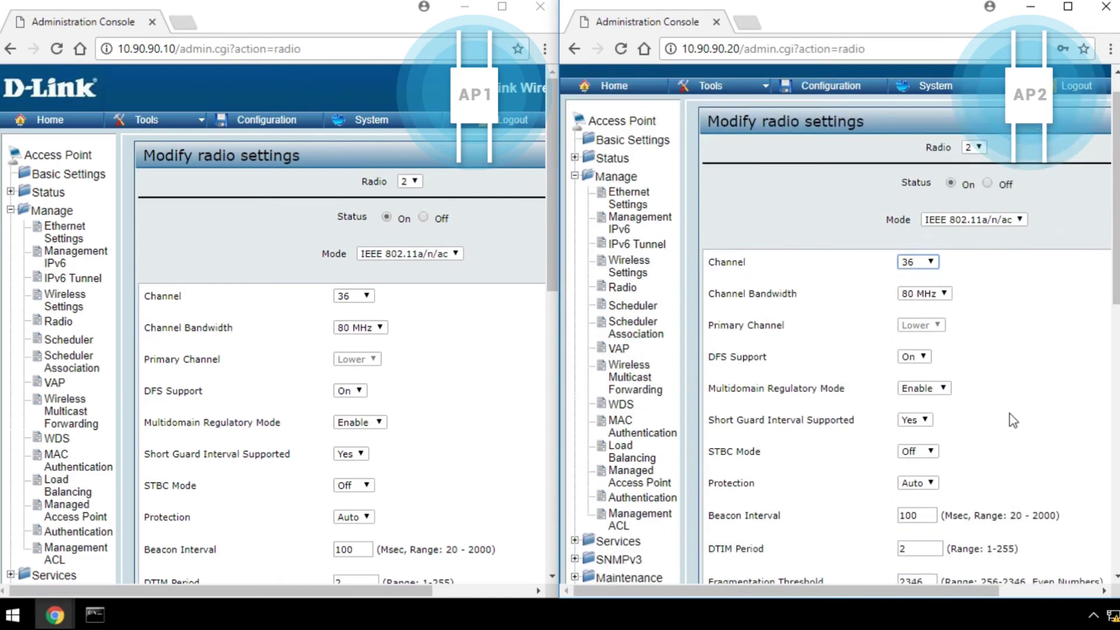
pyautogui.click(724, 543)
pyautogui.click(968, 140)
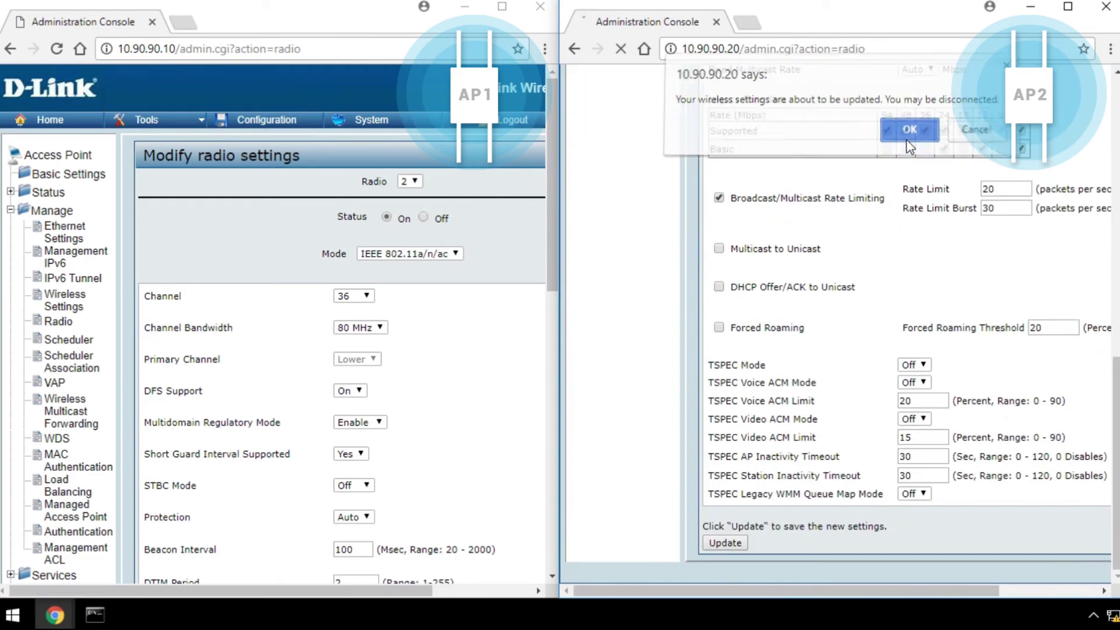
pyautogui.click(905, 126)
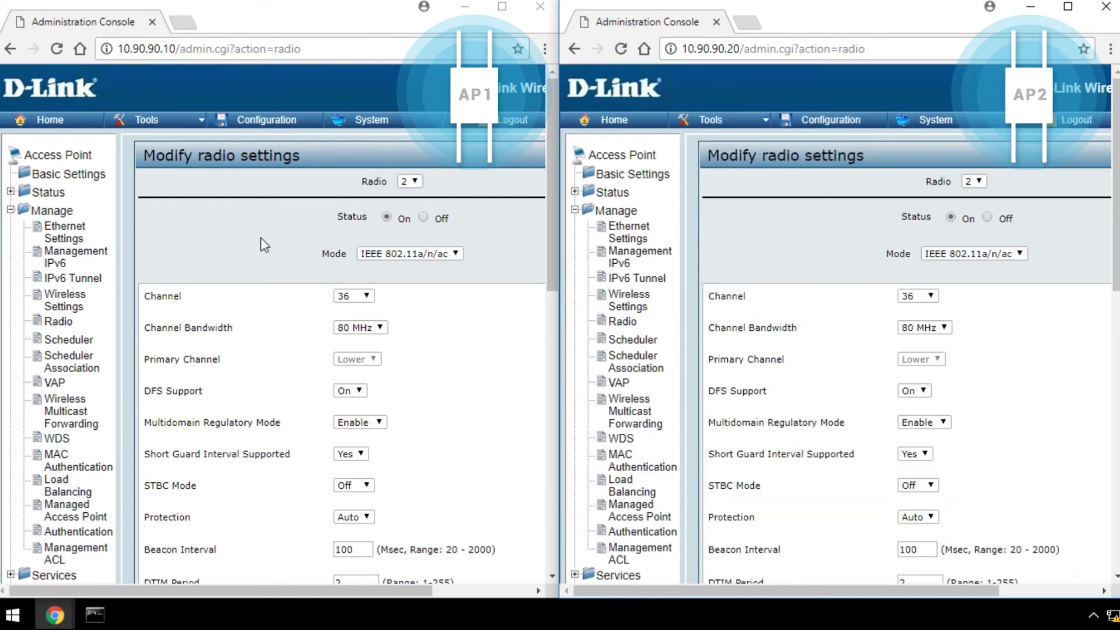
# Choose radio 2 for the first WDS bridge entry on both access points
pyautogui.click(57, 438)
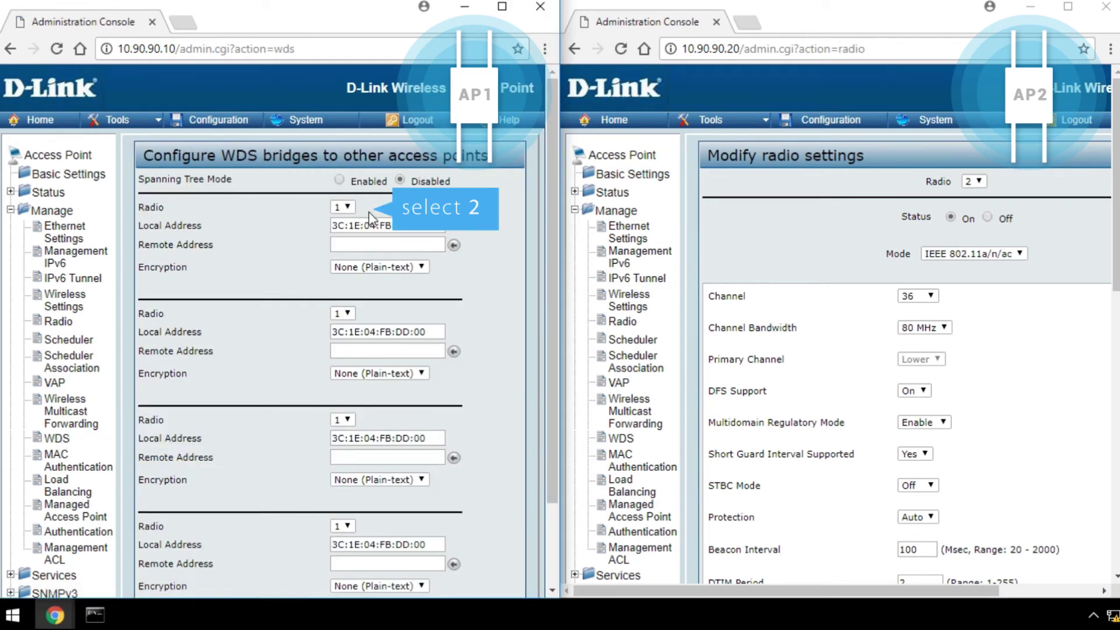
pyautogui.click(349, 208)
pyautogui.click(338, 255)
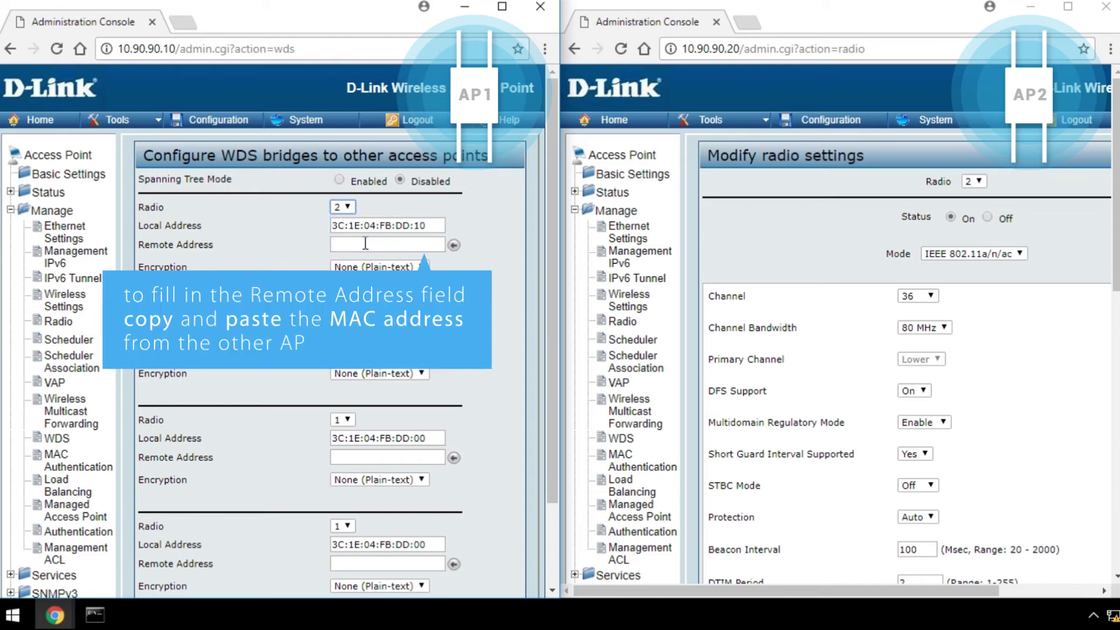
pyautogui.click(620, 438)
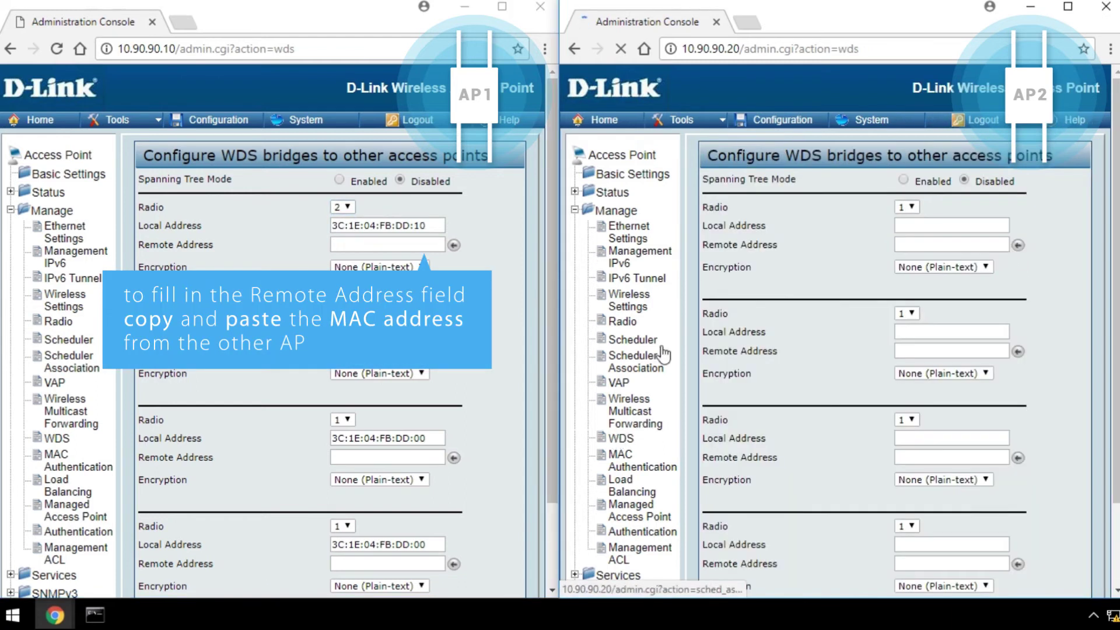
pyautogui.click(907, 207)
pyautogui.click(901, 255)
# Enter remote addresses 3C:1E:04:FB:DC:10 on AP1 and 3C:1E:04:FB:DD:10 on AP2 by copying local MACs
pyautogui.moveTo(1006, 226); pyautogui.dragTo(886, 227)
pyautogui.hotkey('ctrl', 'c')
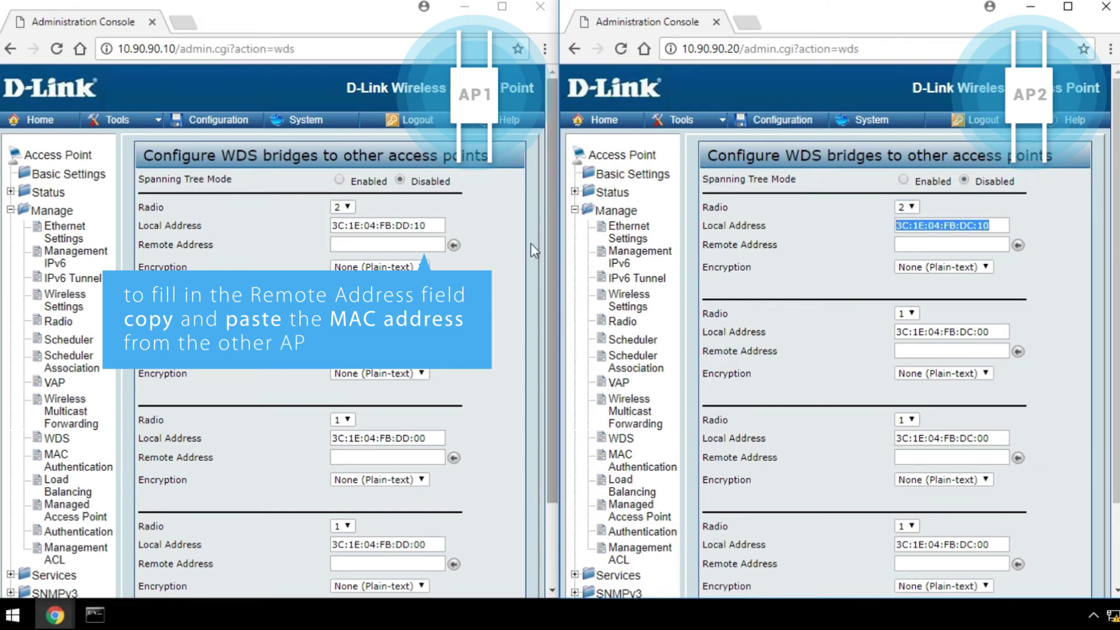
pyautogui.click(428, 245)
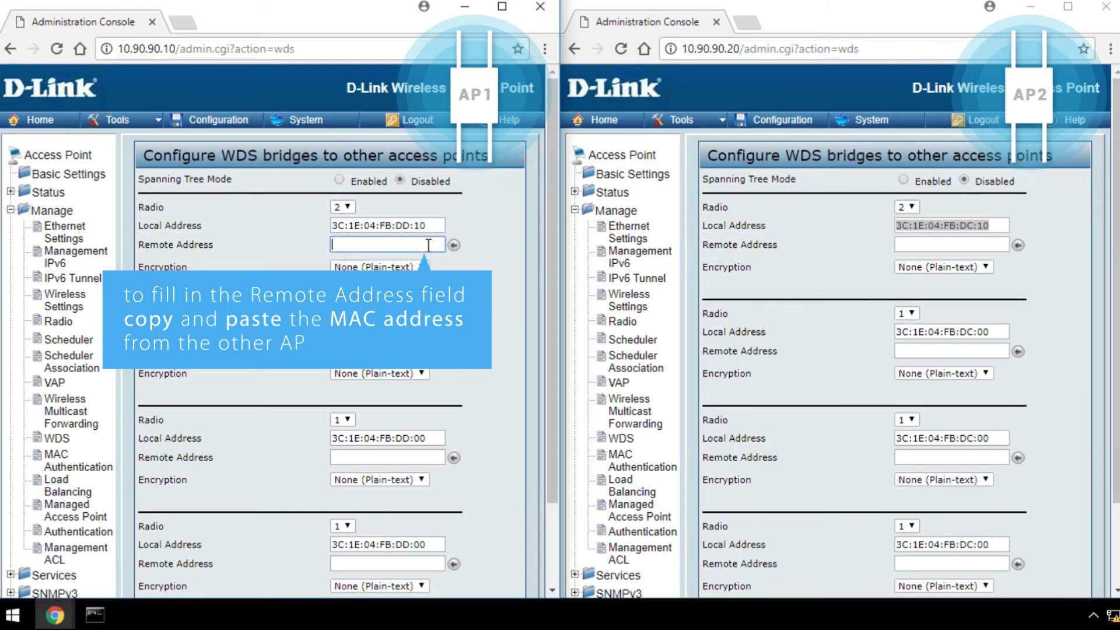
pyautogui.hotkey('ctrl', 'v')
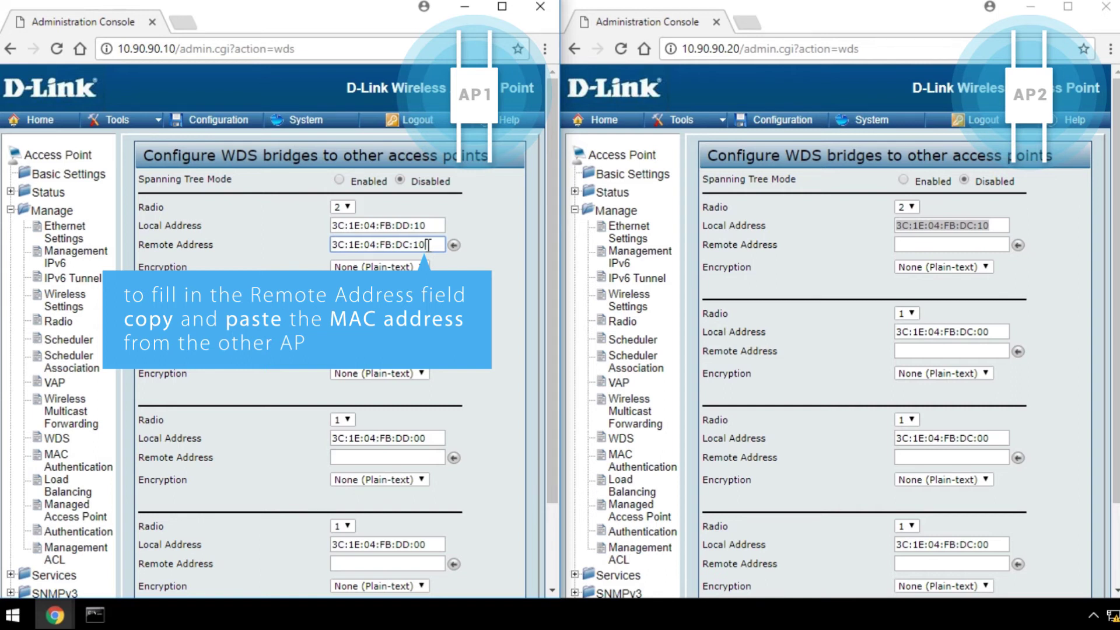
pyautogui.moveTo(434, 226); pyautogui.dragTo(332, 226)
pyautogui.hotkey('ctrl', 'c')
pyautogui.click(915, 245)
pyautogui.hotkey('ctrl', 'v')
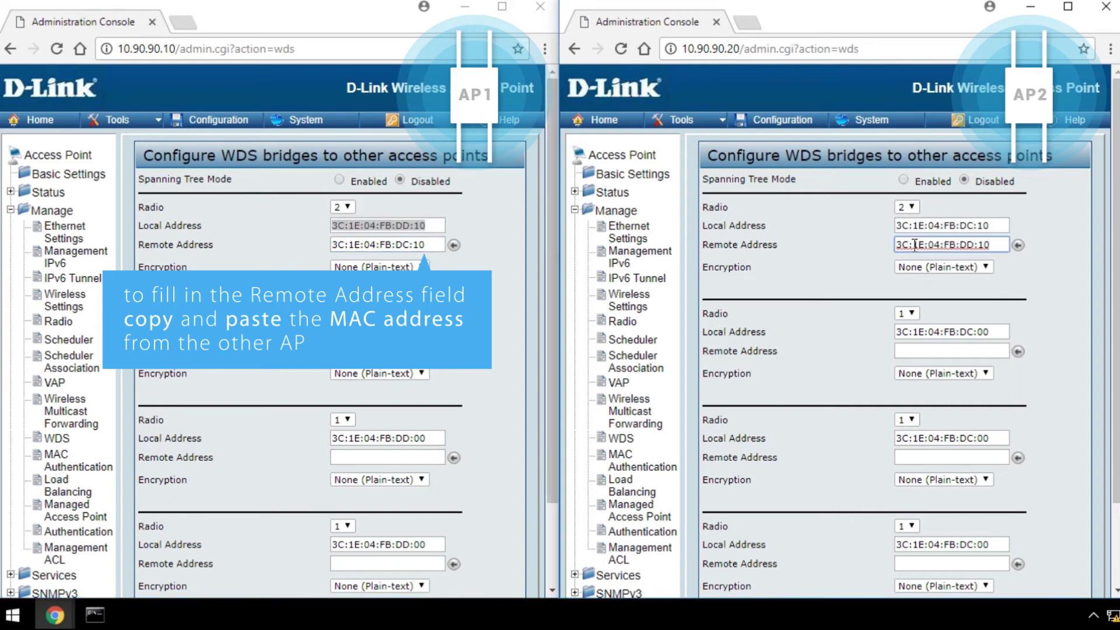
# Give AP1's bridge WPA (PSK) encryption, SSID 'test' and a pre-shared key
pyautogui.click(415, 267)
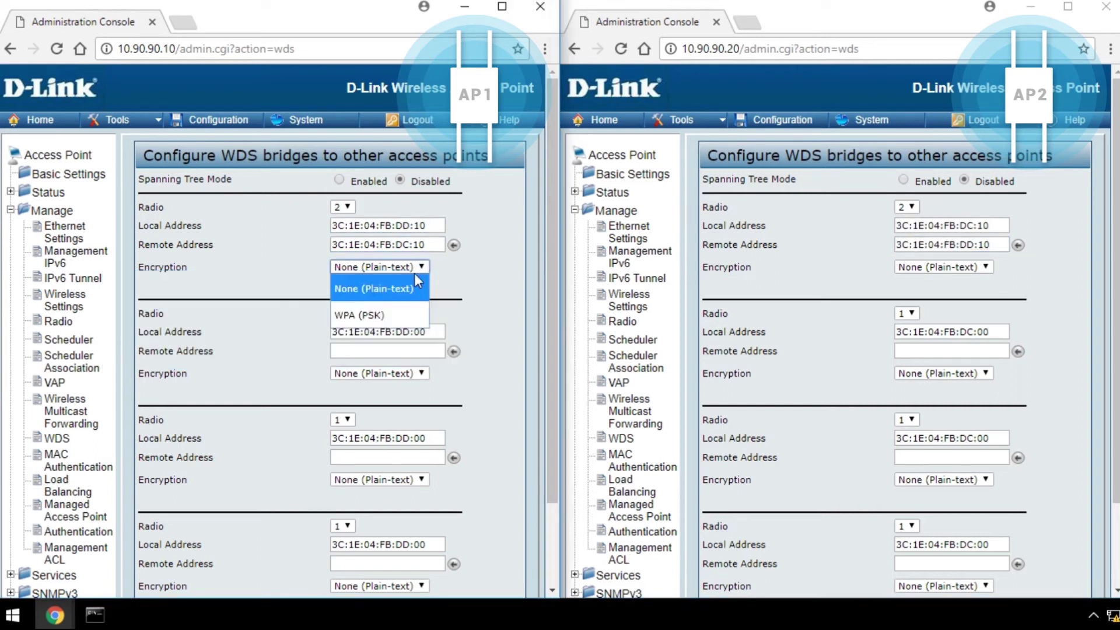
pyautogui.click(397, 315)
pyautogui.click(308, 290)
pyautogui.write('test')
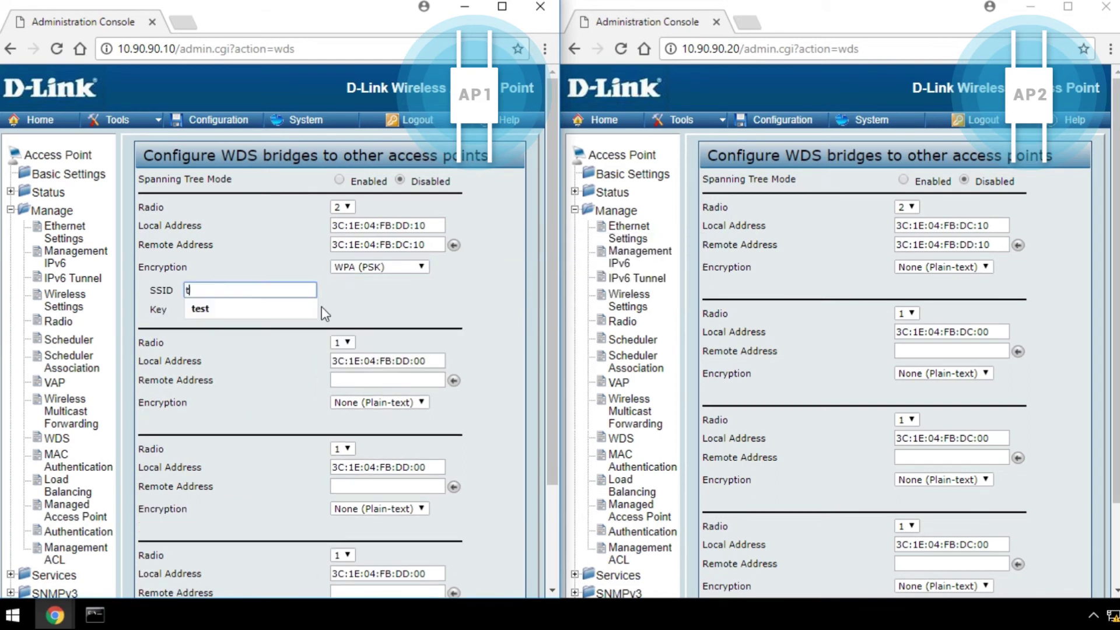
pyautogui.press('Tab')
pyautogui.write('12345678')
# Give AP2's bridge WPA (PSK) encryption, SSID 'test' and the same pre-shared key
pyautogui.click(943, 267)
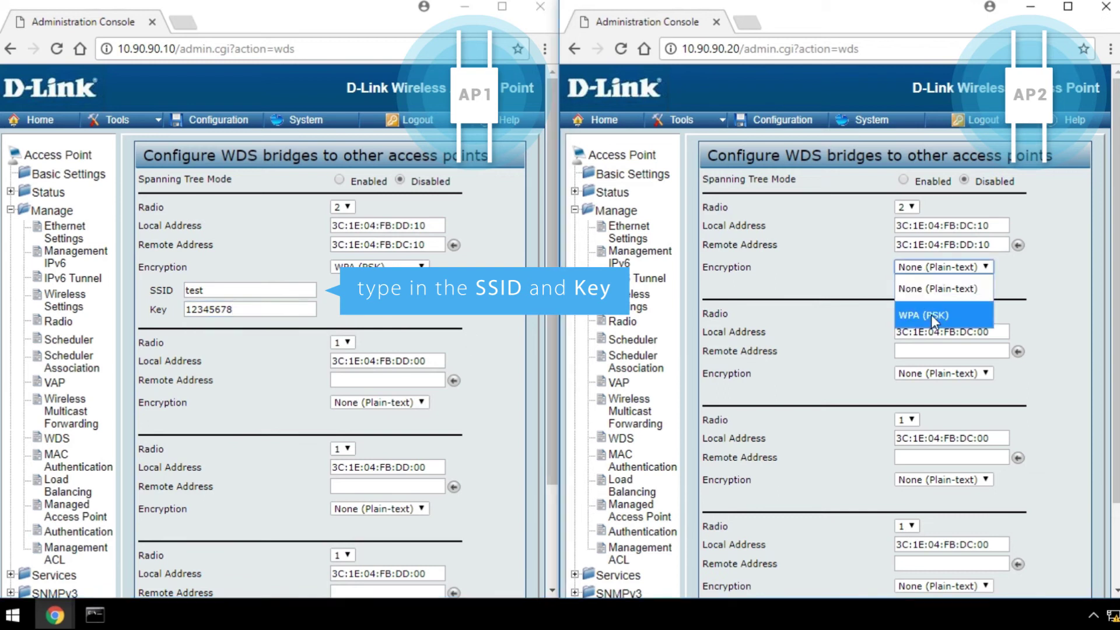
pyautogui.click(930, 315)
pyautogui.click(859, 291)
pyautogui.write('test')
pyautogui.press('Tab')
pyautogui.write('12345678')
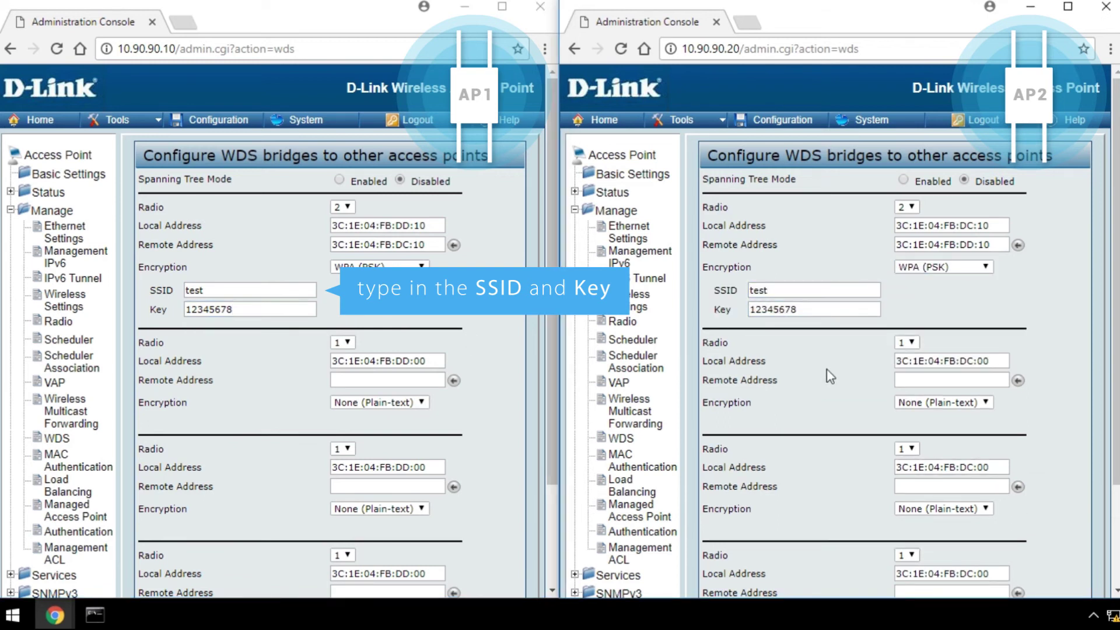
# Save the WDS bridge settings on both access points
pyautogui.scroll(-3, 518, 401)
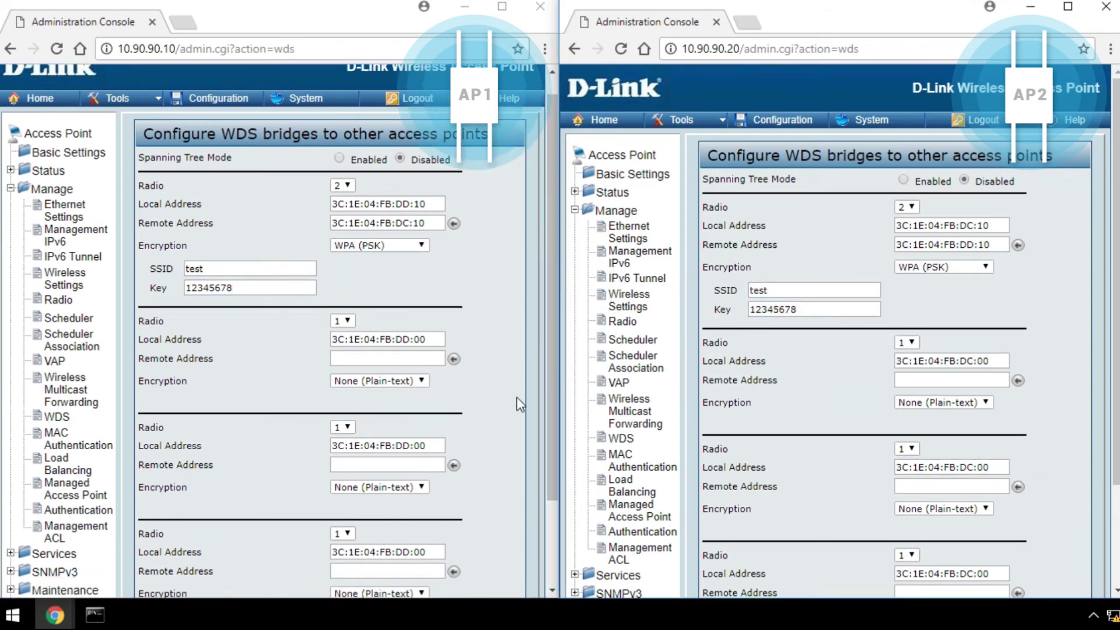
pyautogui.click(163, 556)
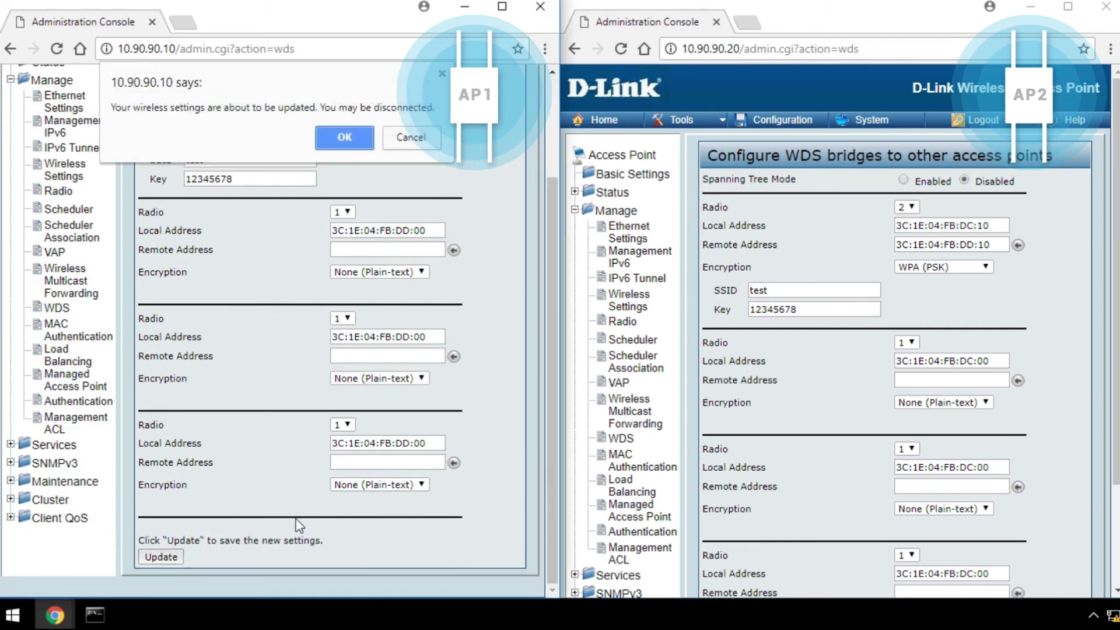
pyautogui.click(345, 137)
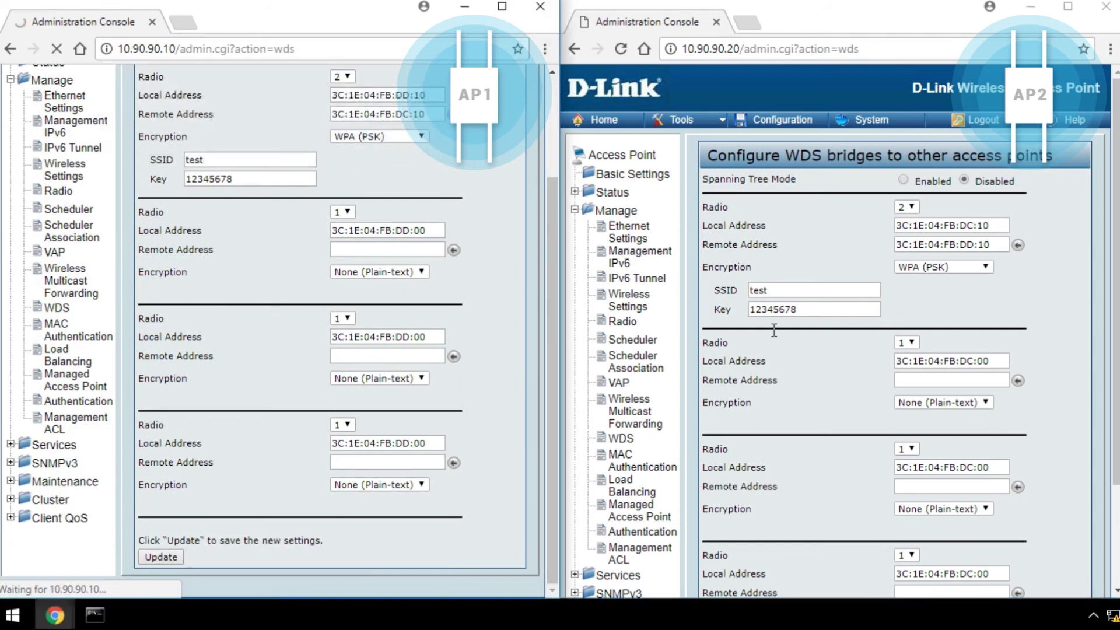
pyautogui.scroll(-2, 782, 425)
pyautogui.scroll(-1, 781, 425)
pyautogui.click(718, 558)
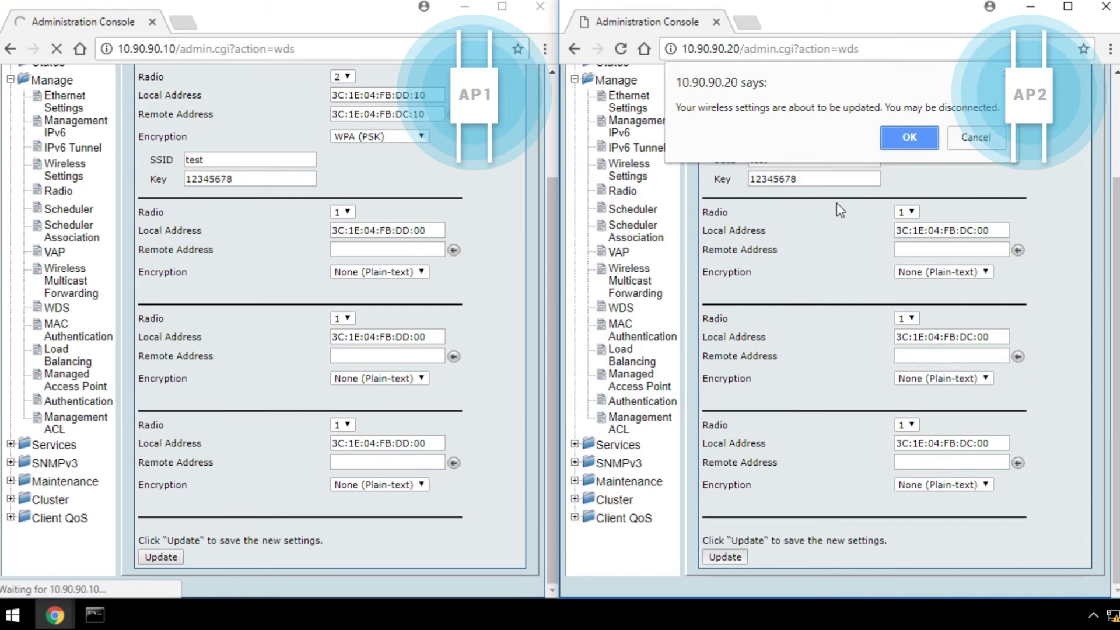
pyautogui.click(909, 138)
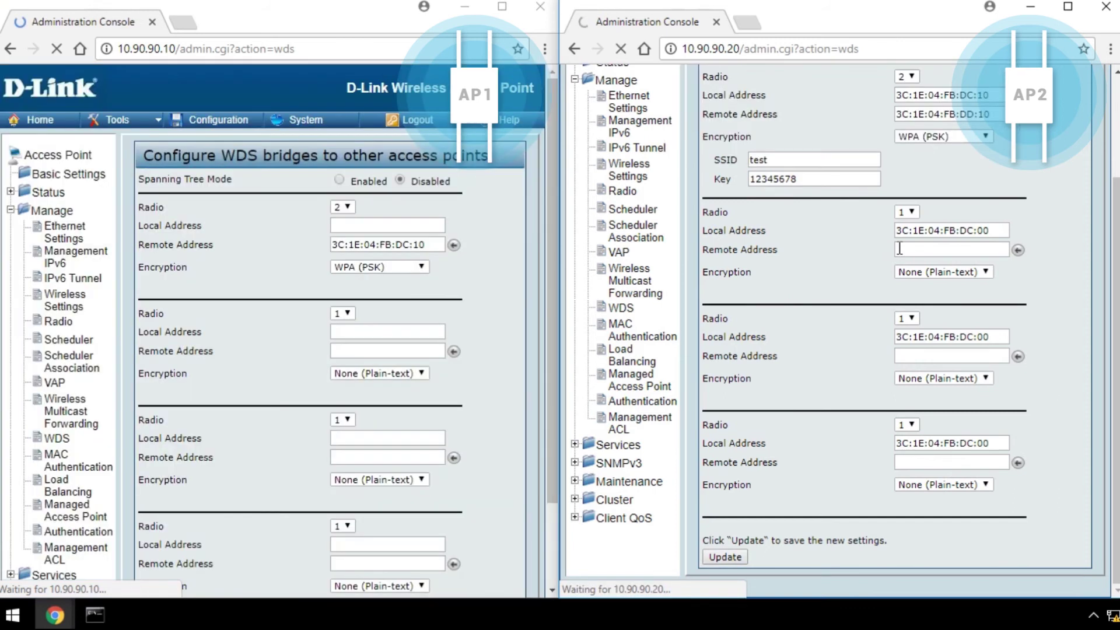
# Check AP1's Transmit/Receive statistics show wlan0wds0 as up
pyautogui.click(38, 193)
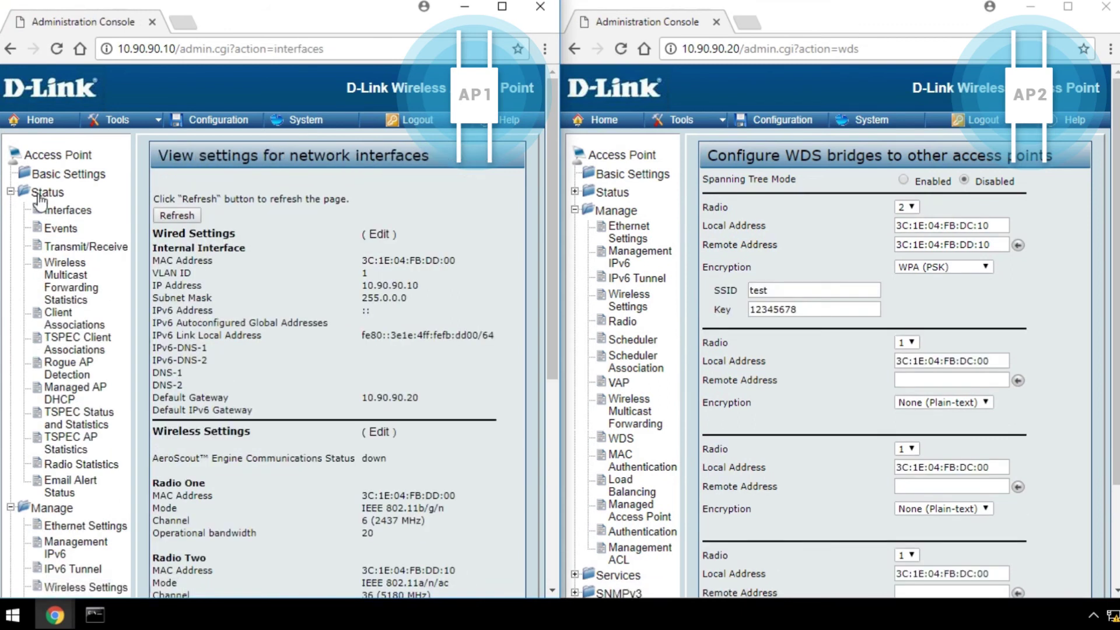
pyautogui.click(66, 250)
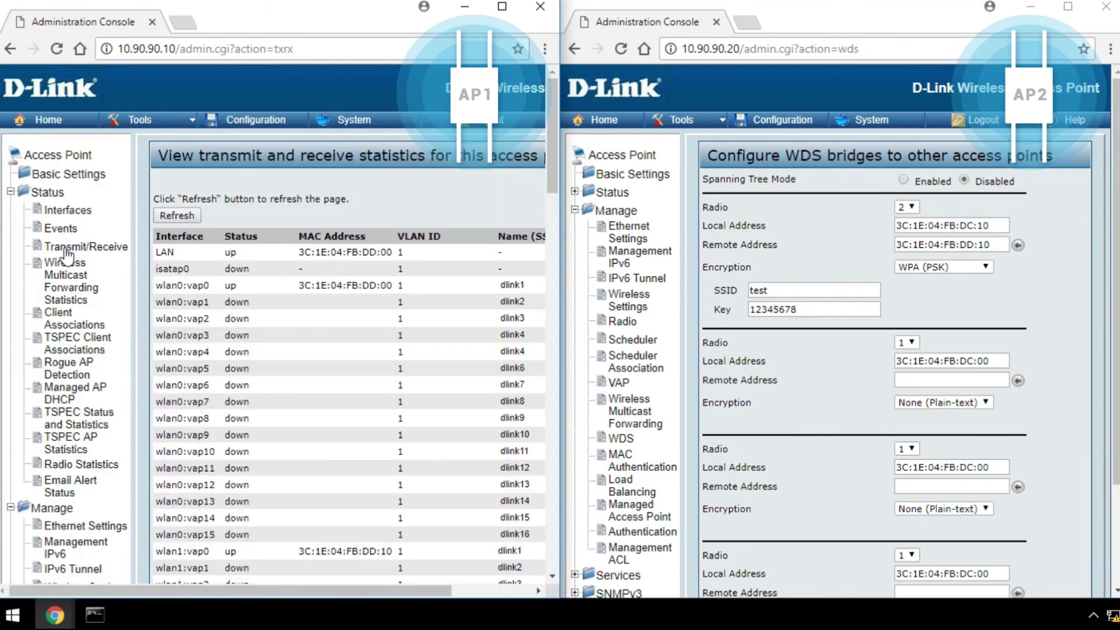
pyautogui.scroll(-4, 261, 324)
pyautogui.scroll(-5, 261, 324)
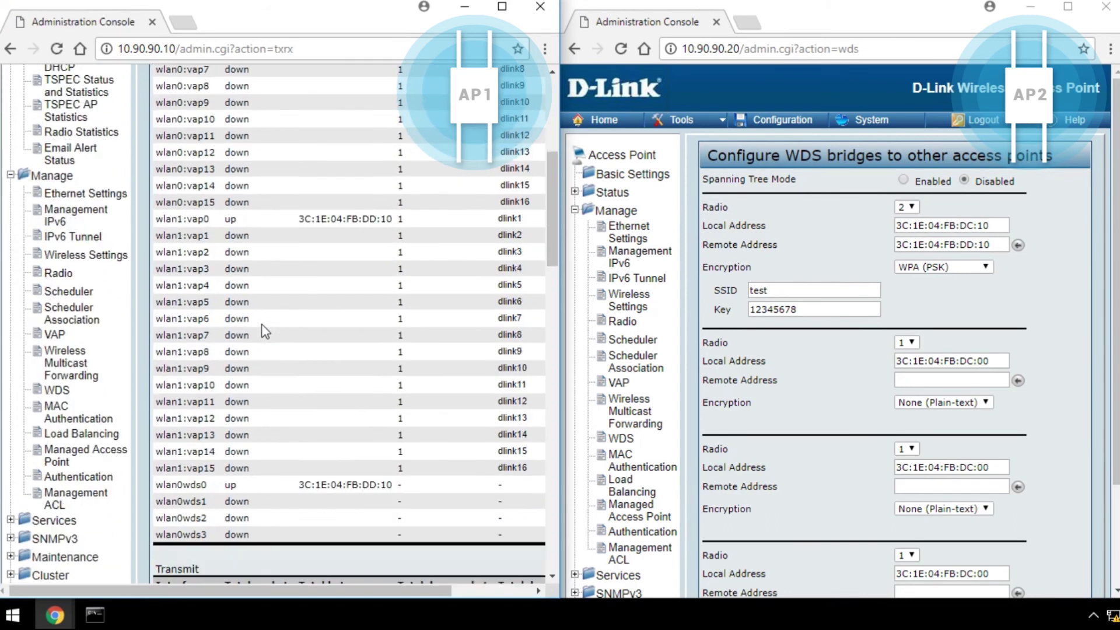
pyautogui.scroll(-1, 261, 324)
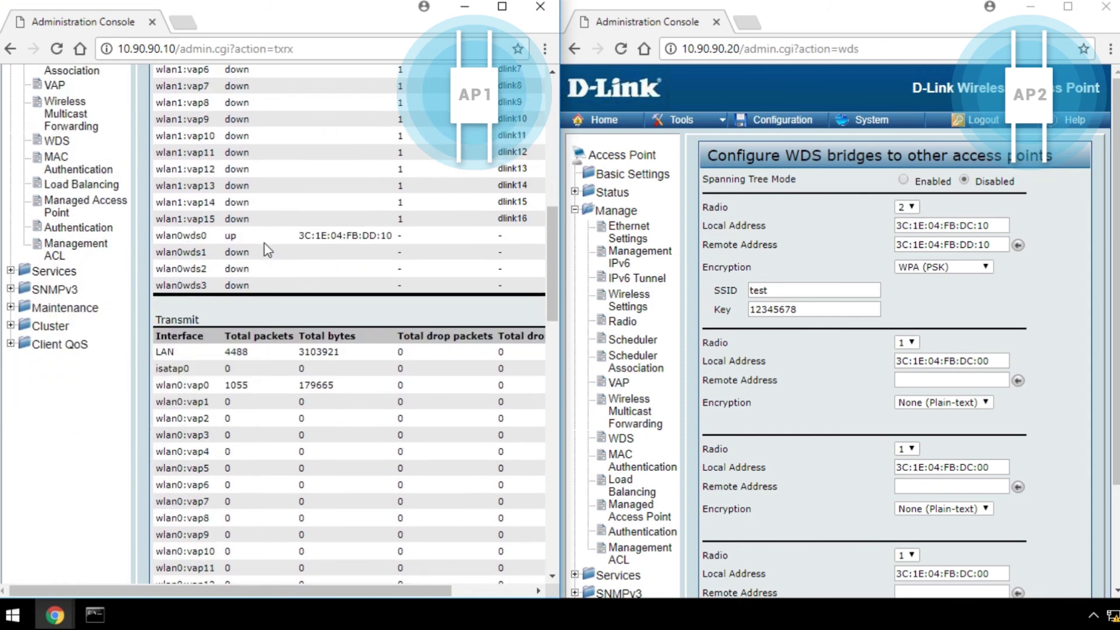
pyautogui.doubleClick(231, 235)
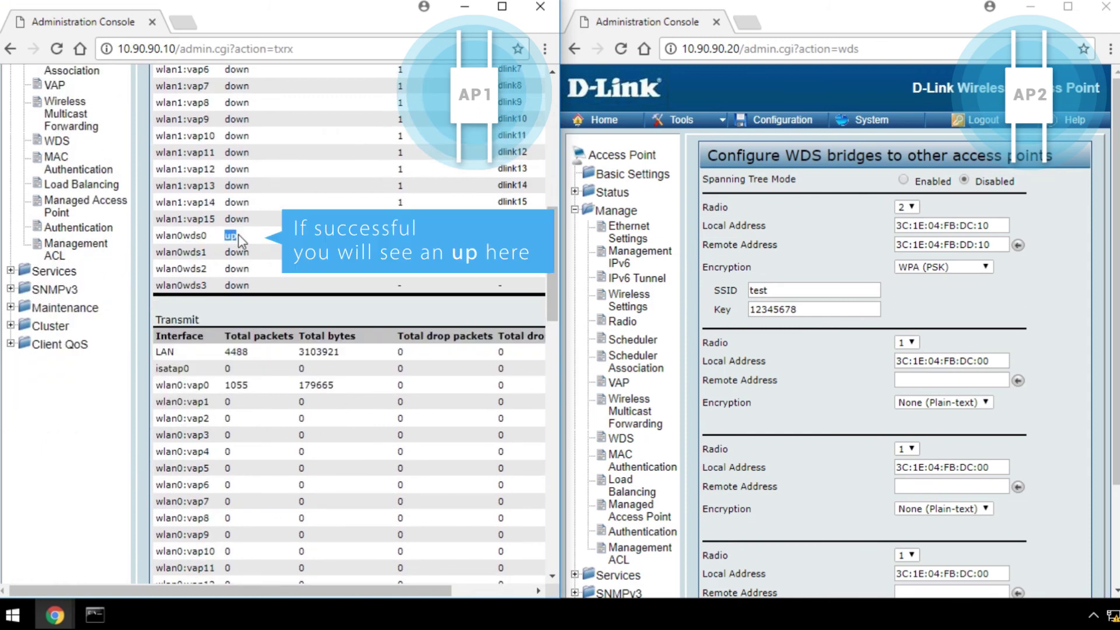
pyautogui.click(272, 243)
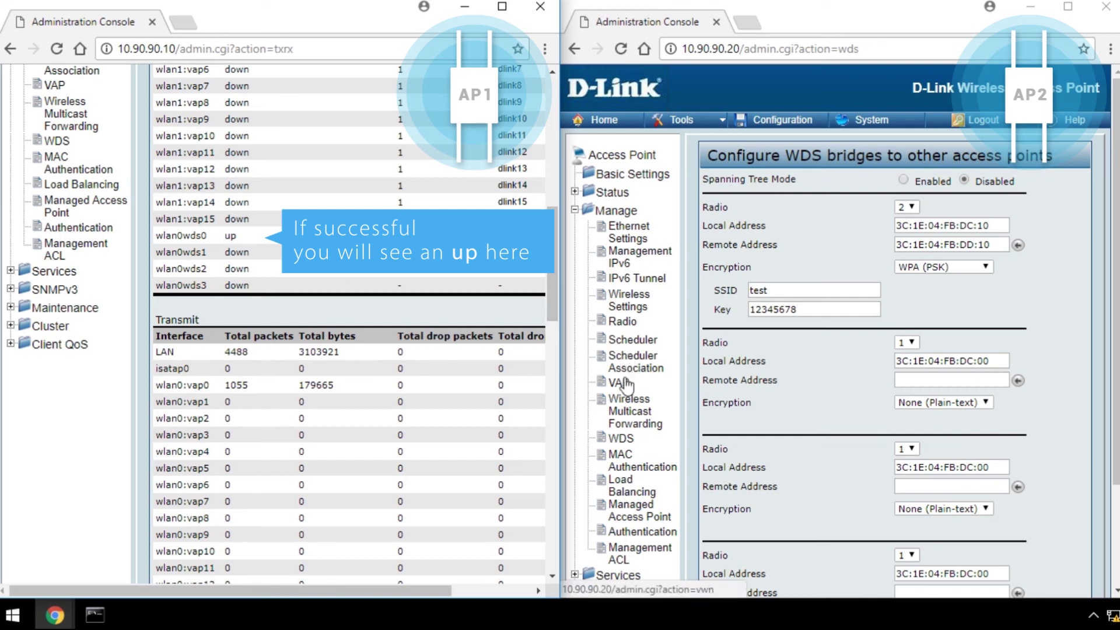
# Check AP2's Transmit/Receive statistics show wlan0wds0 as up
pyautogui.click(611, 195)
pyautogui.click(637, 245)
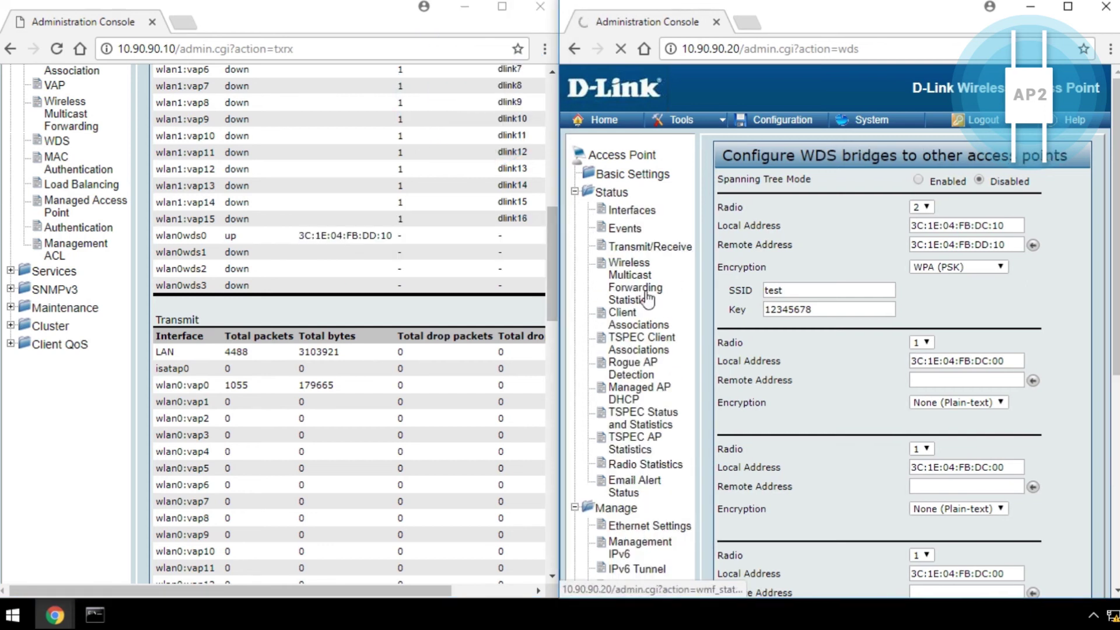
pyautogui.scroll(-3, 892, 371)
pyautogui.scroll(-4, 894, 371)
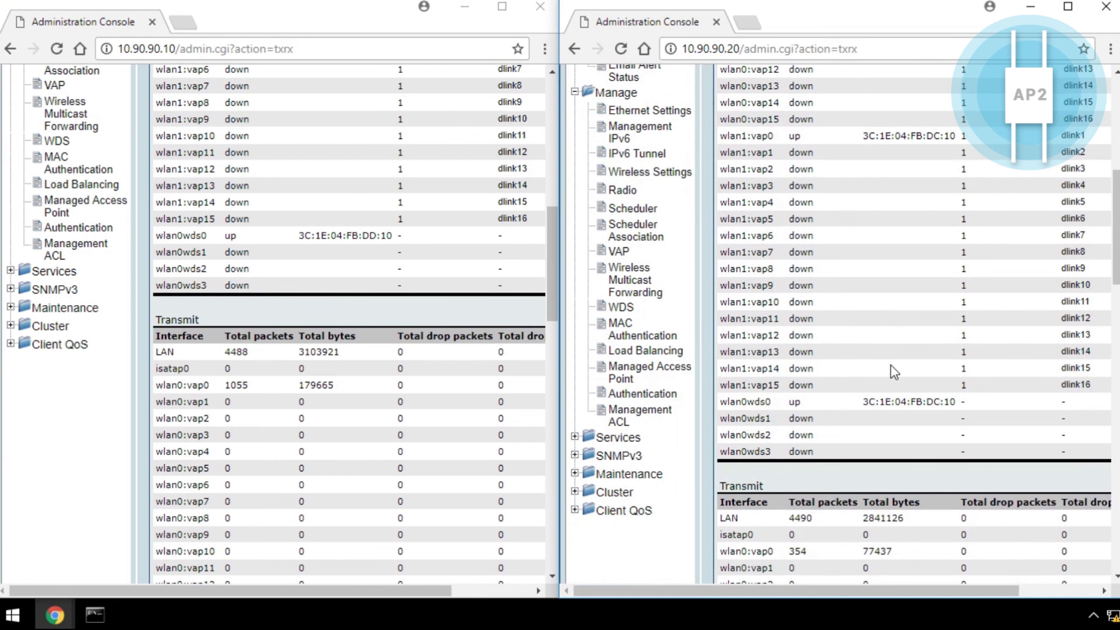
pyautogui.scroll(-1, 892, 370)
pyautogui.doubleClick(794, 318)
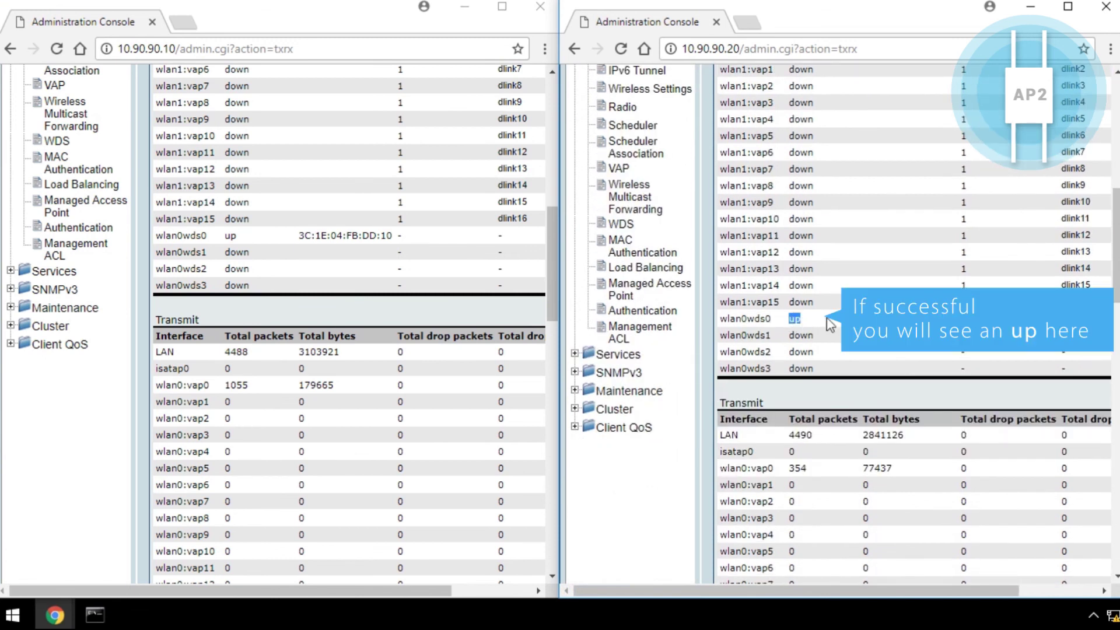
# Launch an administrator Command Prompt via Win+R and begin typing 'ping 10.90.90.10'
pyautogui.press('super+r')
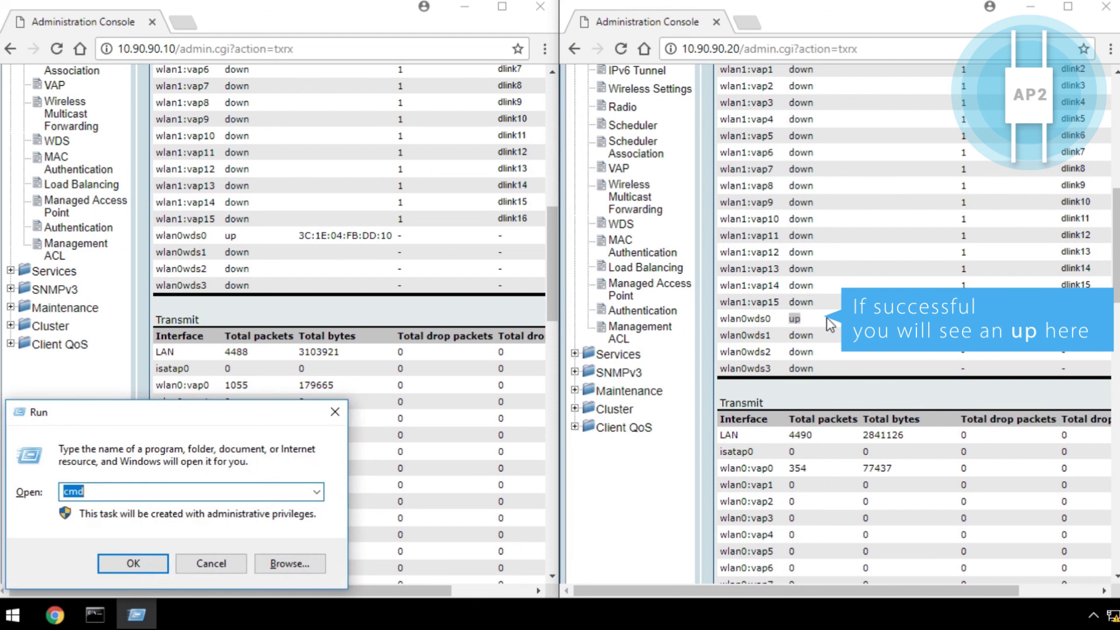
pyautogui.press('Return')
pyautogui.write('ping')
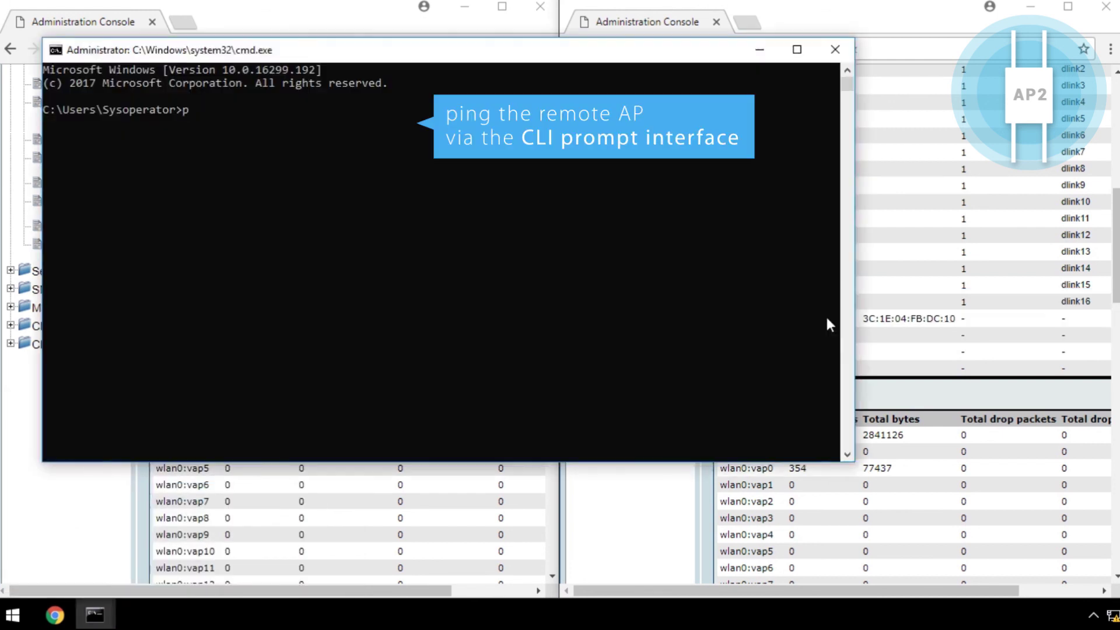